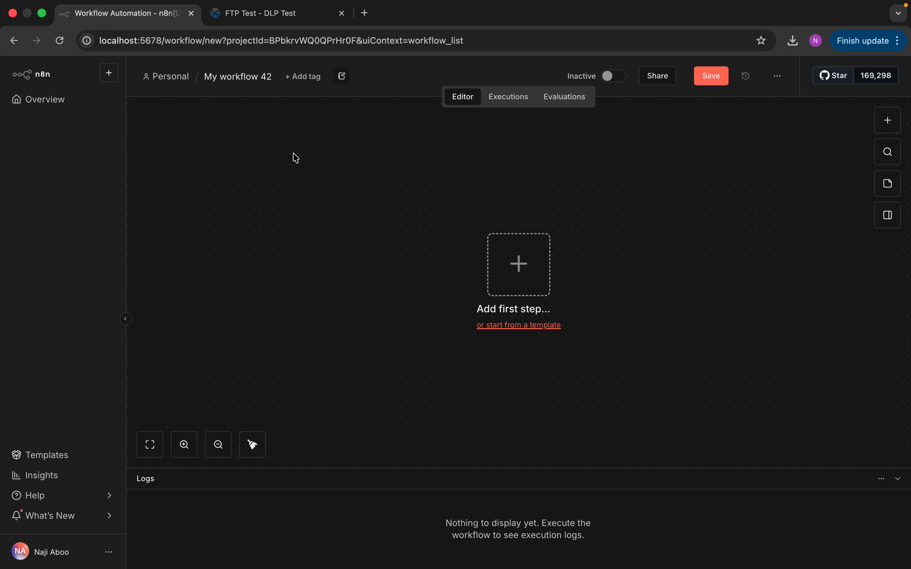
# Step: Review the public FTP server's connection details on the DLP Test page
pyautogui.click(274, 17)
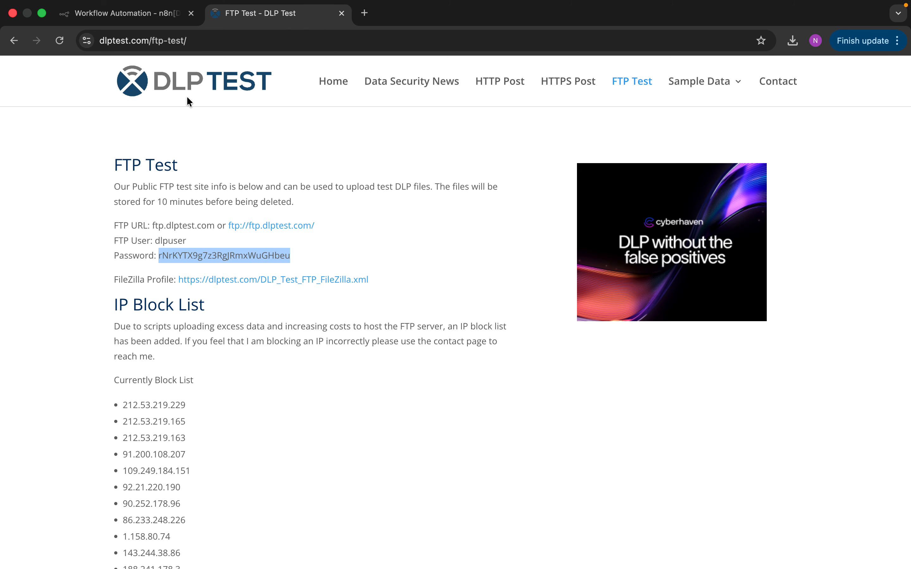
pyautogui.click(216, 150)
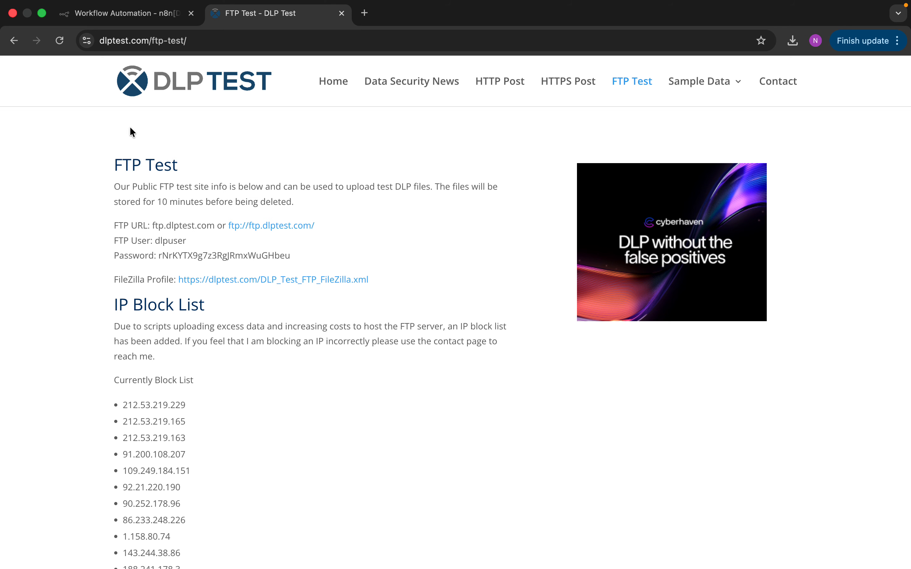
# Step: Switch to FileZilla and browse the remote 20260116 folder and its images subfolder
pyautogui.moveTo(43, 15)
pyautogui.click(77, 36)
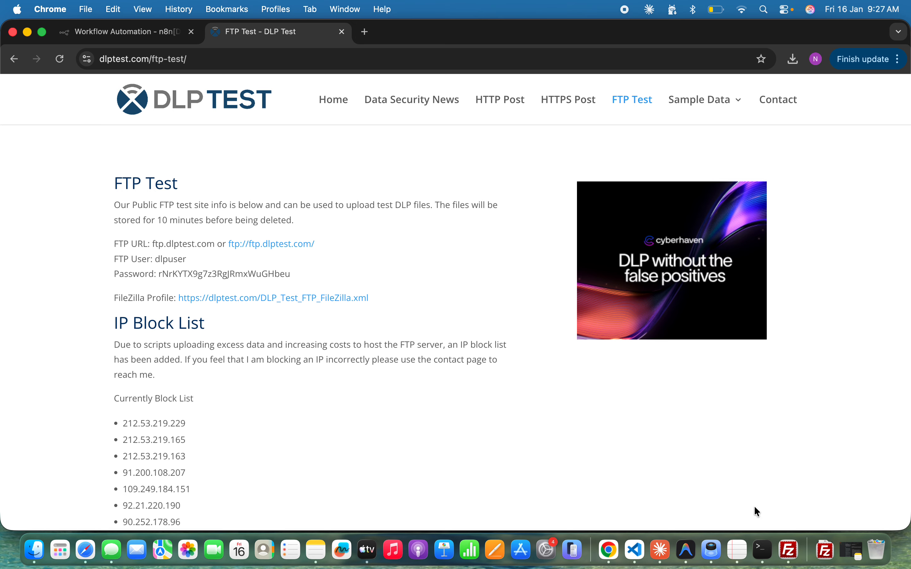
pyautogui.click(789, 550)
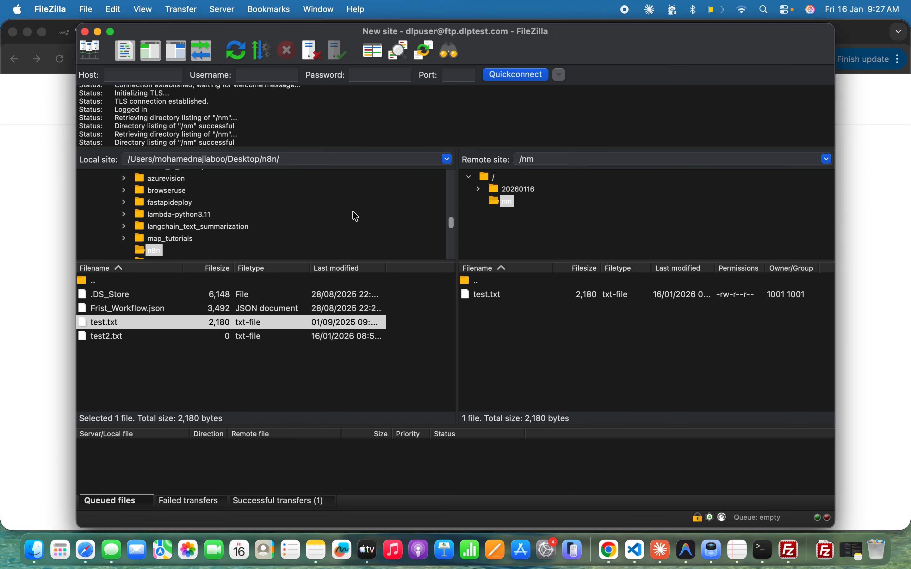
pyautogui.click(111, 31)
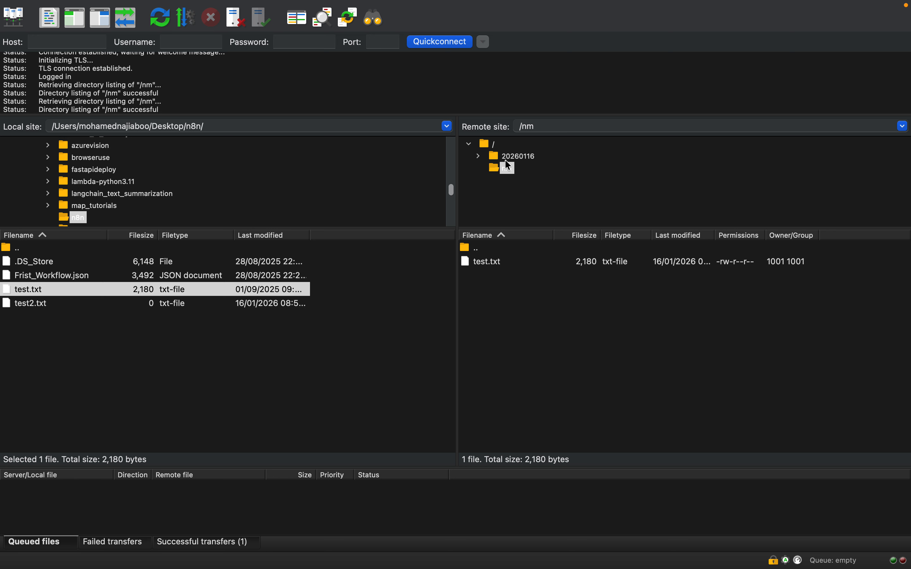
pyautogui.click(514, 158)
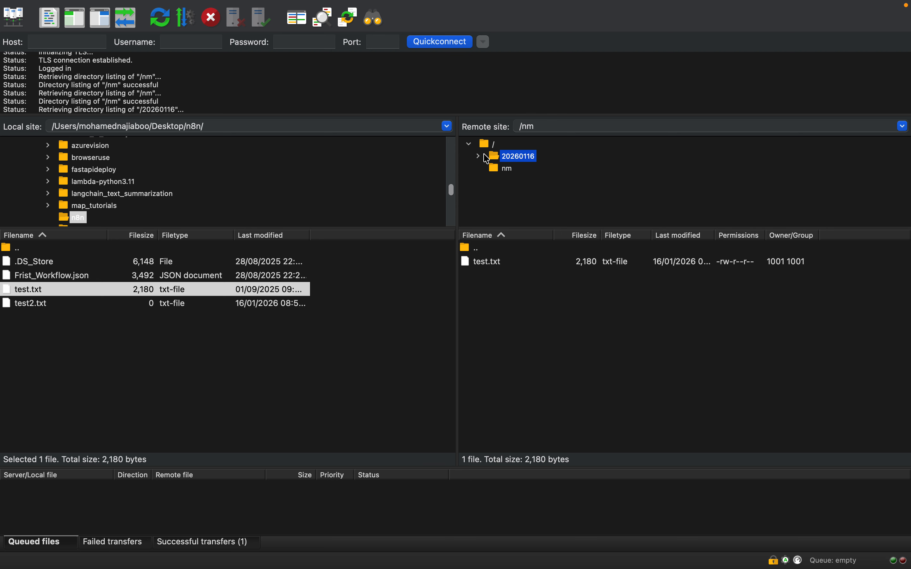
pyautogui.click(509, 172)
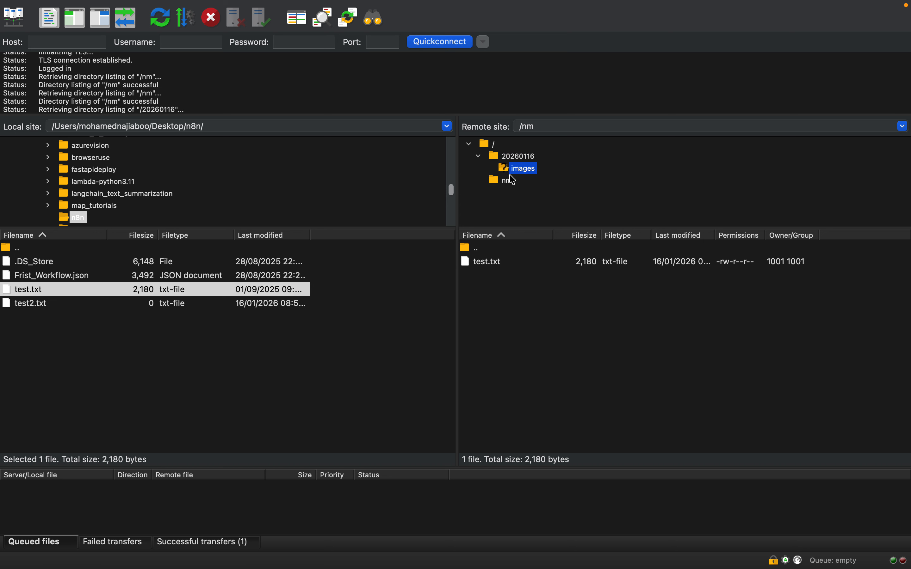
pyautogui.moveTo(35, 4)
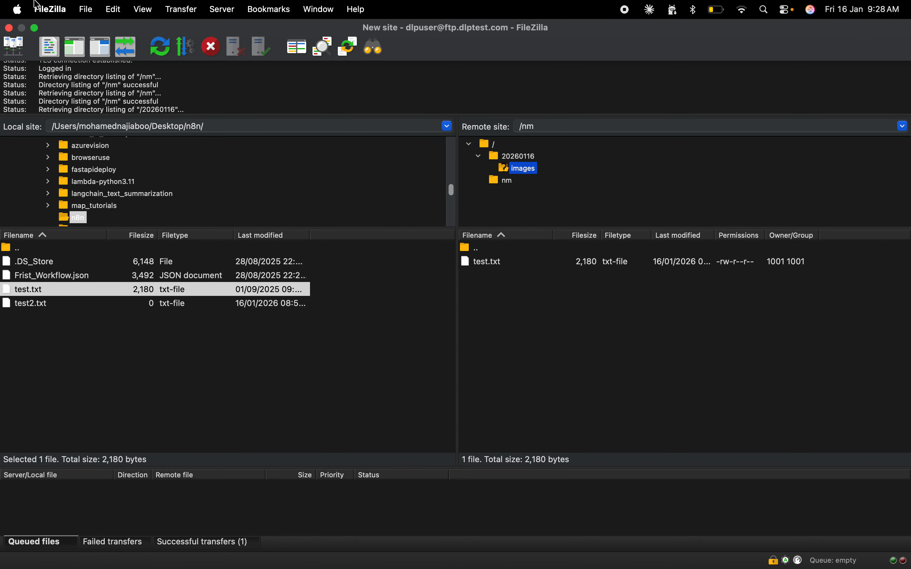
# Step: Return to Chrome full screen and bring up the empty n8n workflow My workflow 42
pyautogui.click(35, 29)
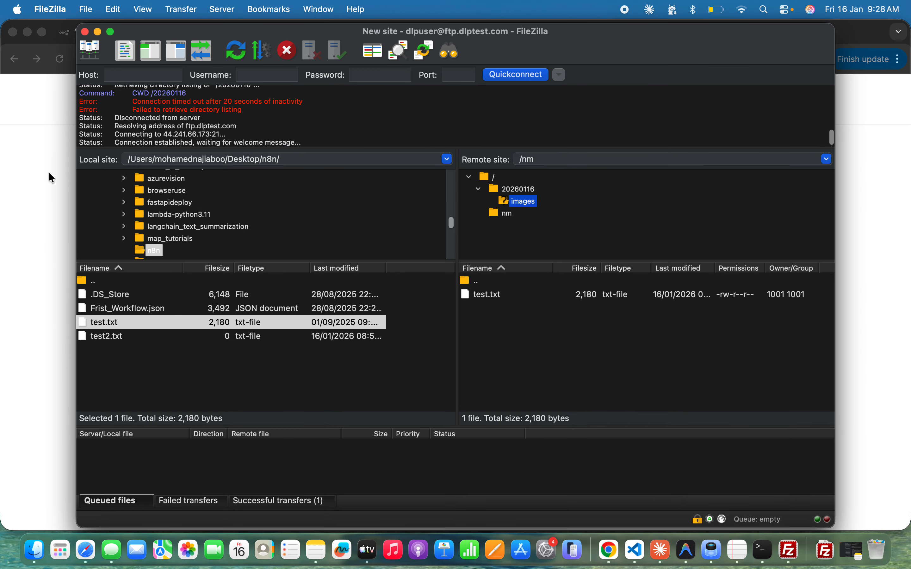
pyautogui.click(40, 168)
pyautogui.click(42, 32)
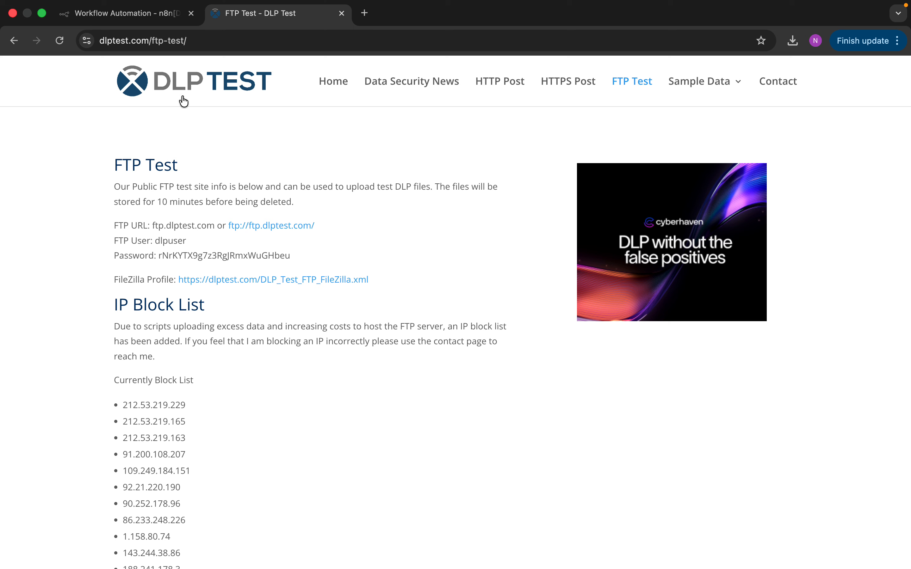
pyautogui.click(166, 18)
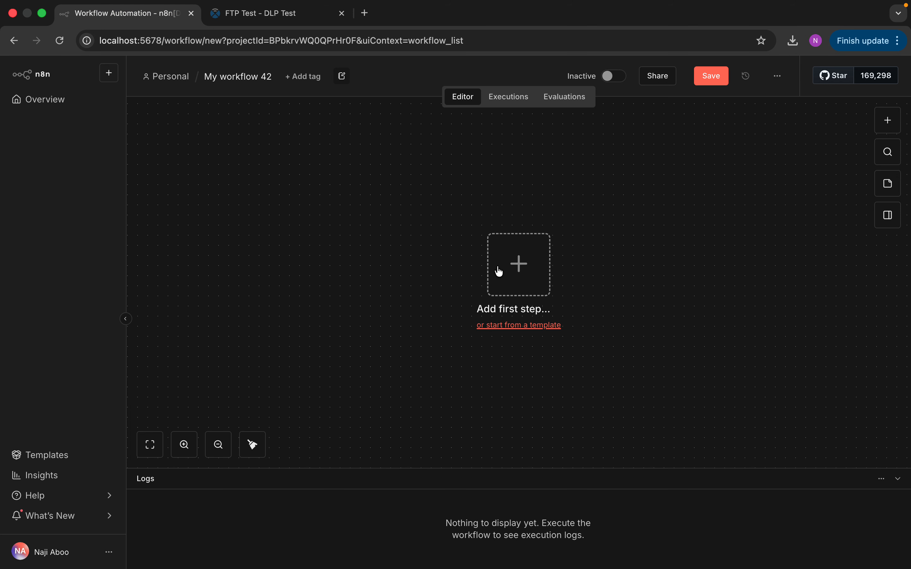
pyautogui.click(524, 269)
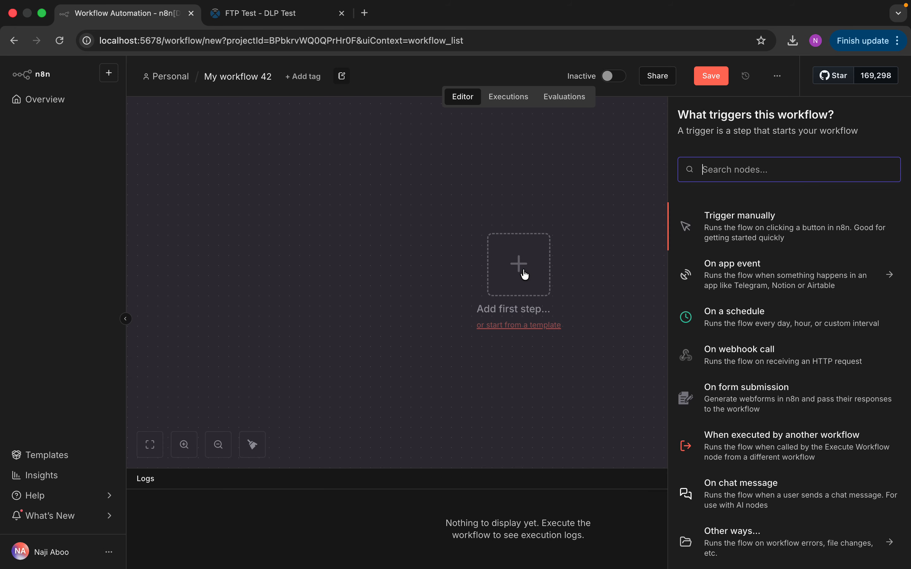
pyautogui.click(744, 220)
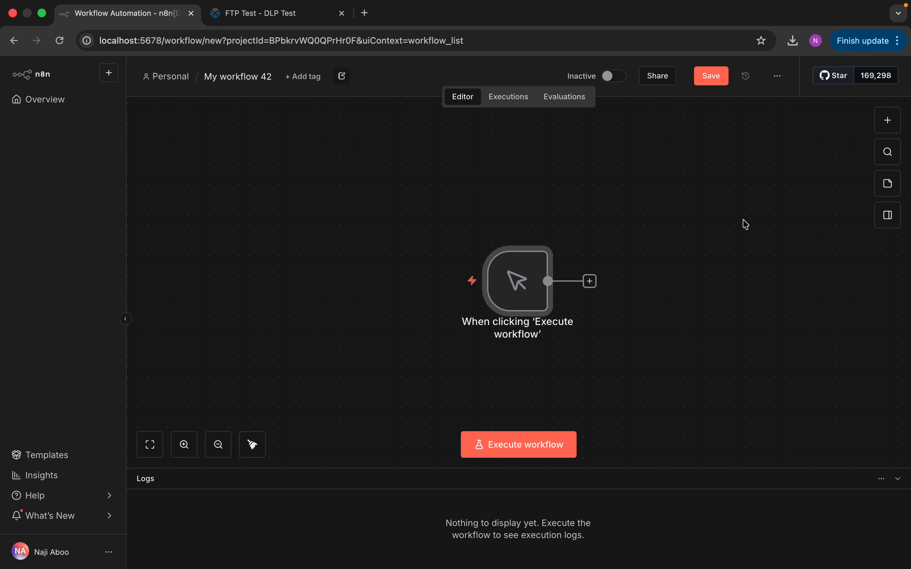
pyautogui.moveTo(522, 278); pyautogui.dragTo(320, 237)
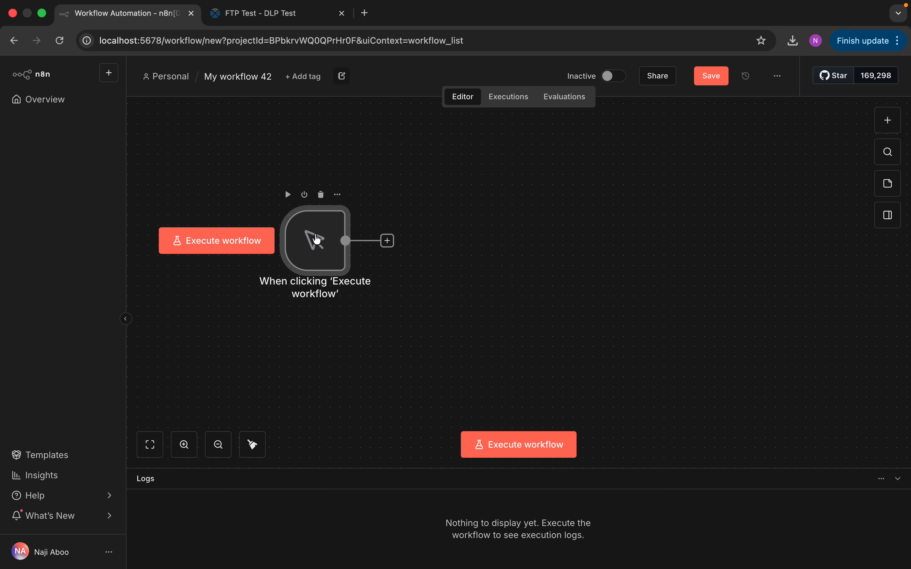
pyautogui.click(387, 243)
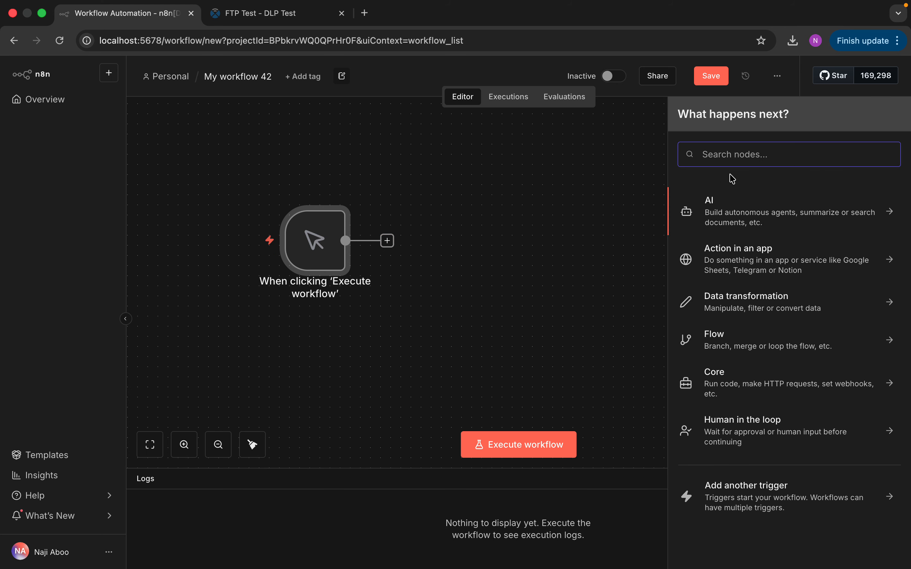
pyautogui.write('ft')
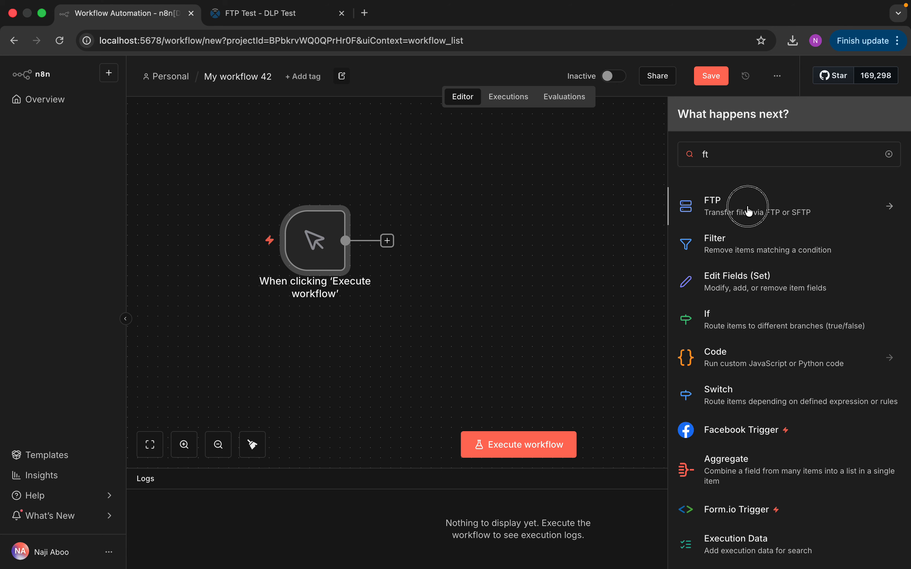
pyautogui.click(748, 209)
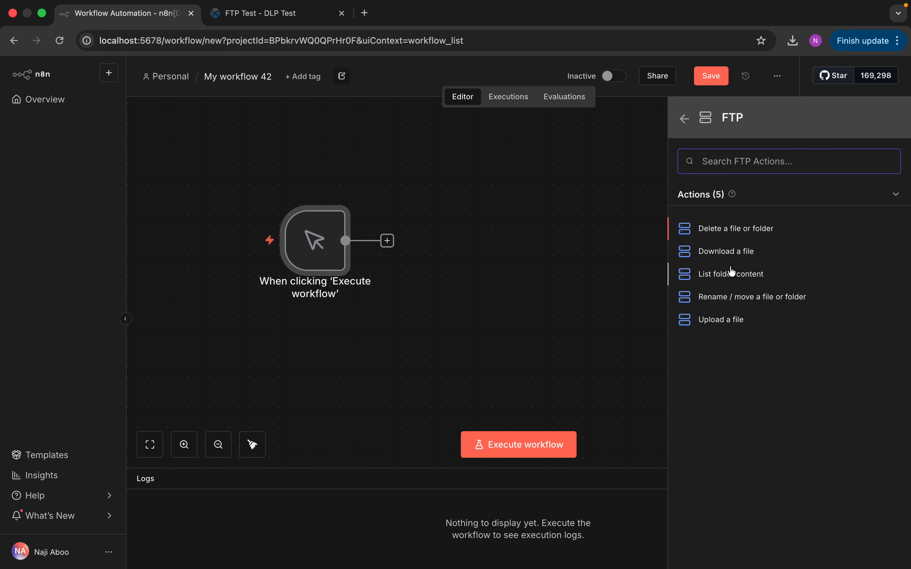
pyautogui.click(737, 258)
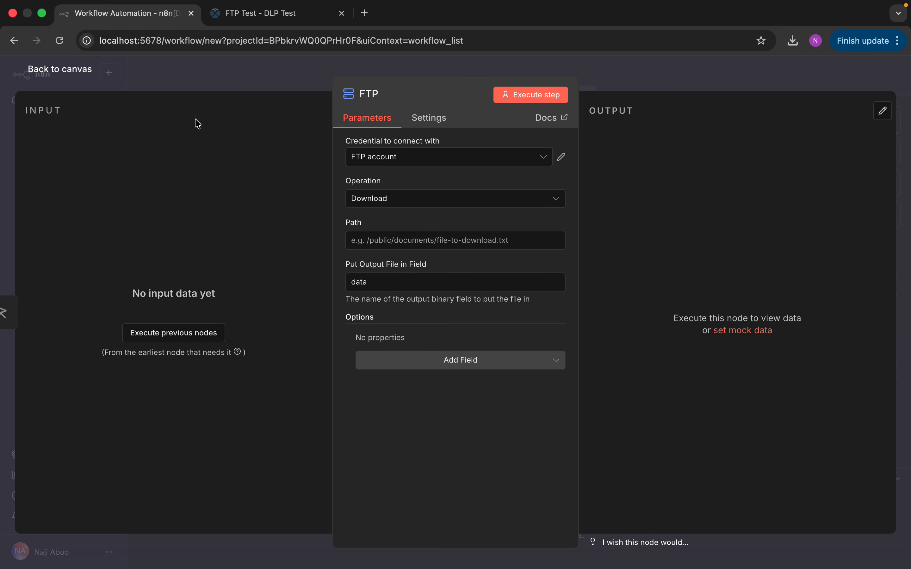
pyautogui.click(80, 70)
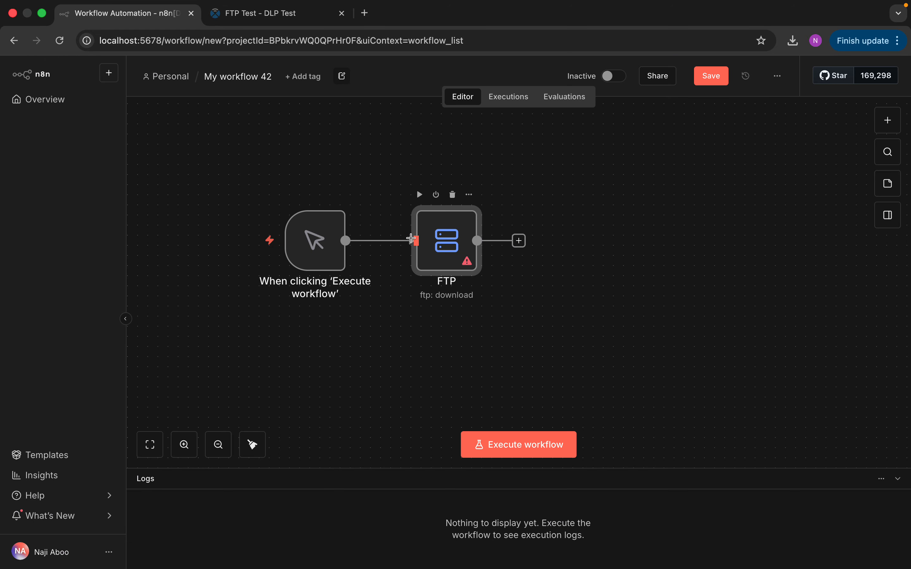
pyautogui.click(388, 240)
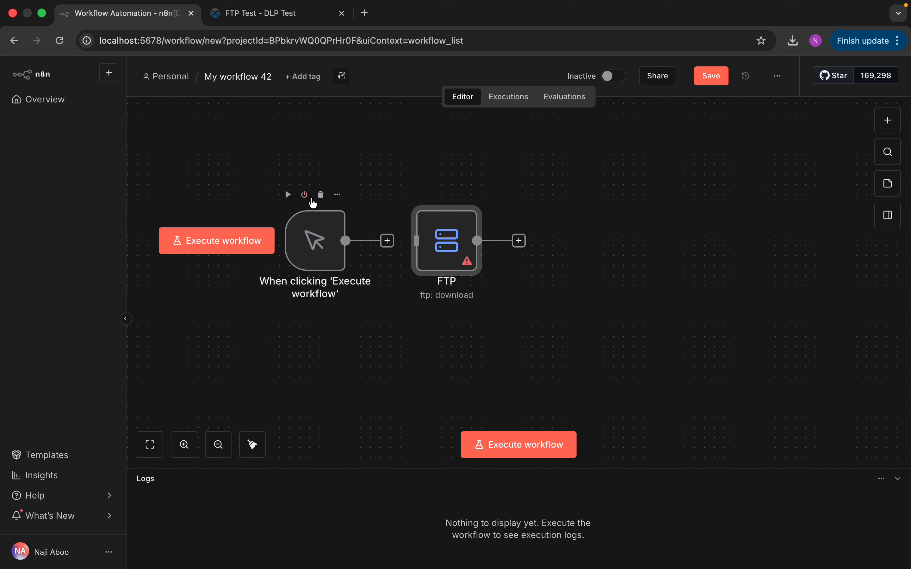
pyautogui.click(320, 195)
pyautogui.click(454, 201)
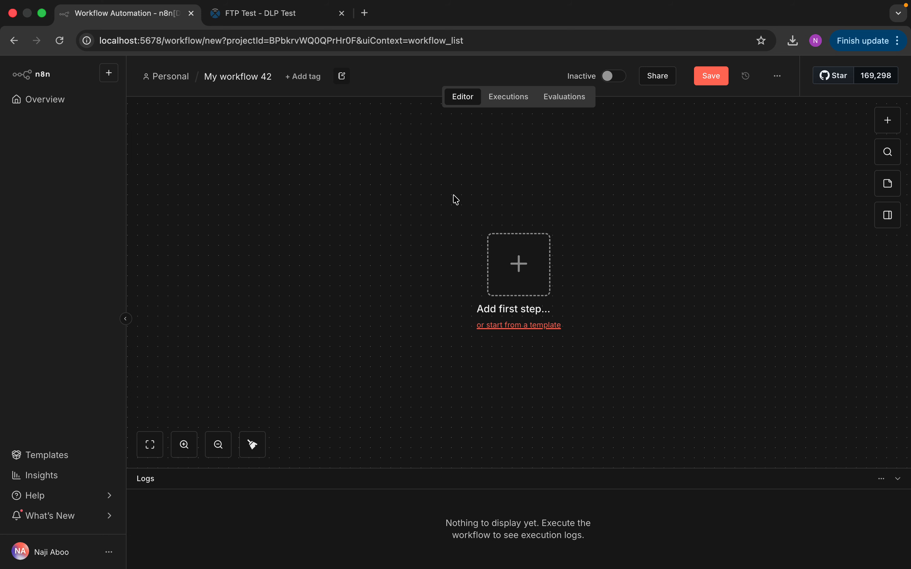
# Step: Search the workflow nodes for FTP and examine its available triggers and actions
pyautogui.click(885, 123)
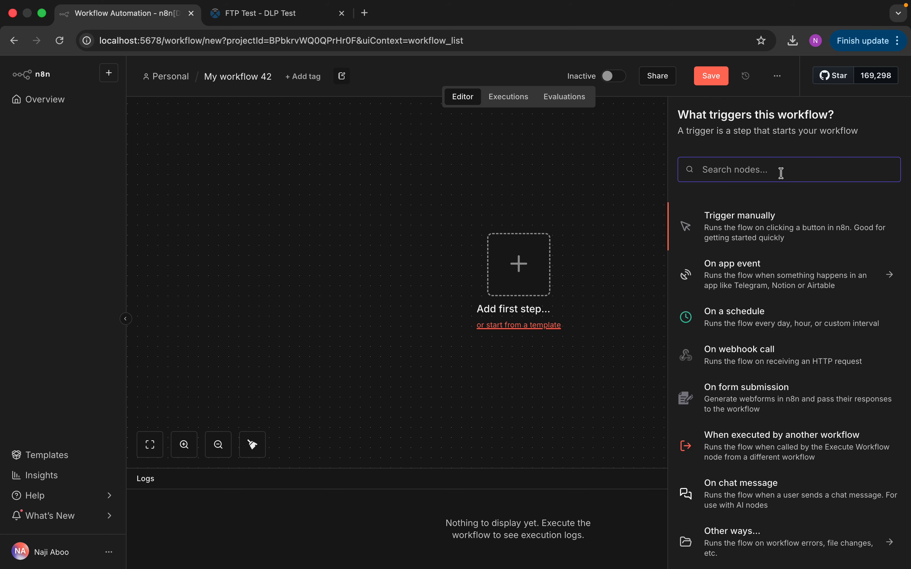
pyautogui.write('fil')
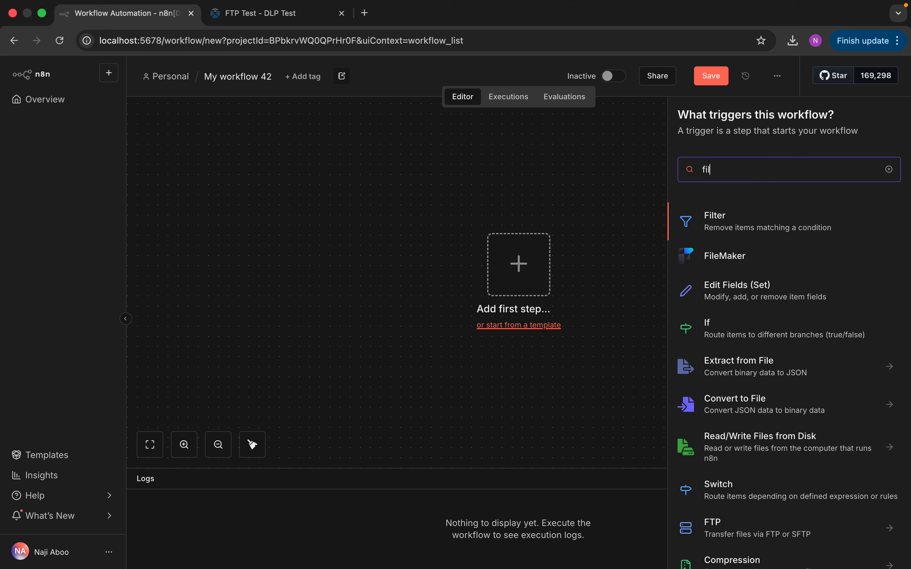
pyautogui.press('BackSpace')
pyautogui.press('BackSpace')
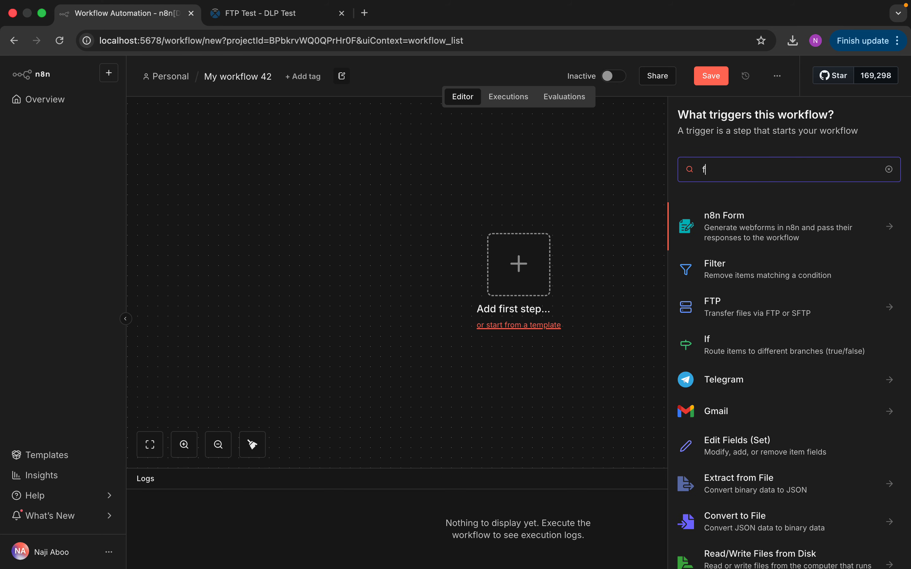
pyautogui.write('t')
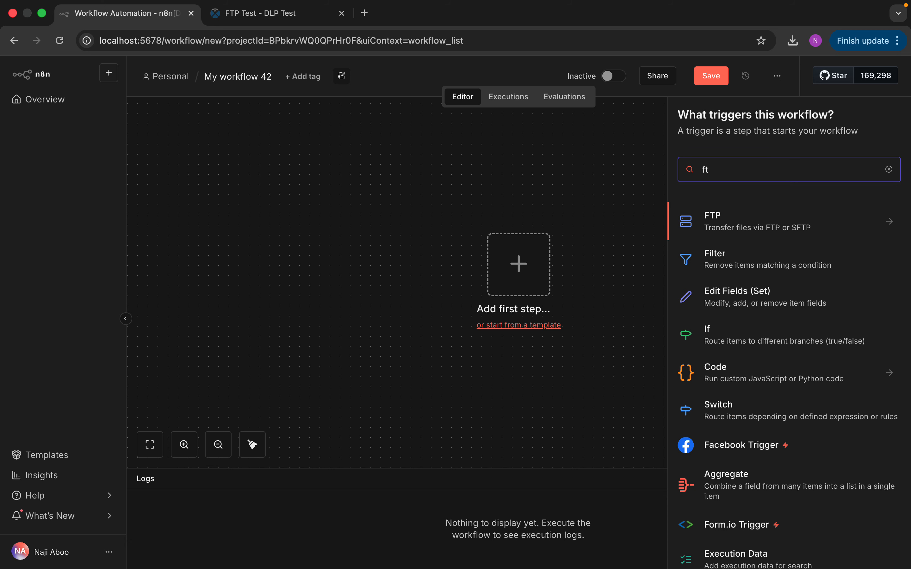
pyautogui.write('p')
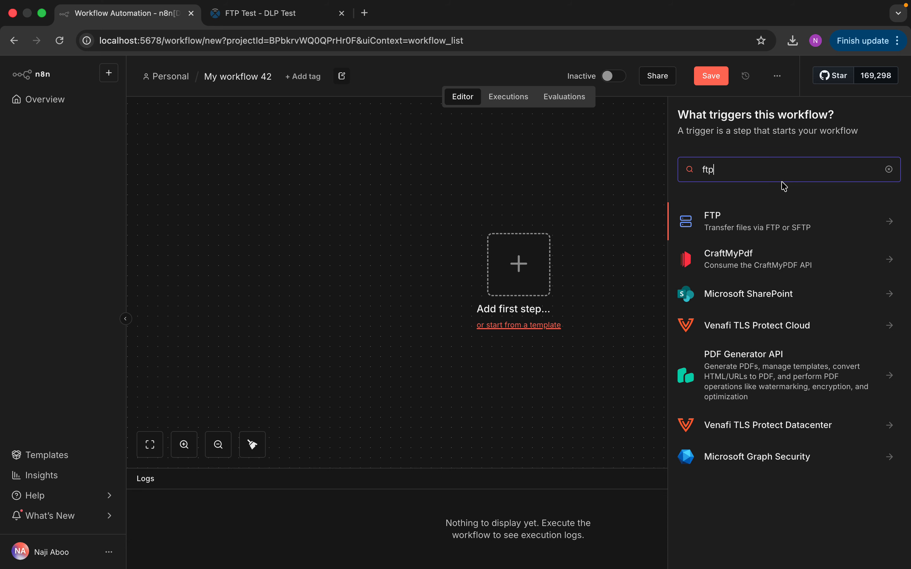
pyautogui.click(770, 224)
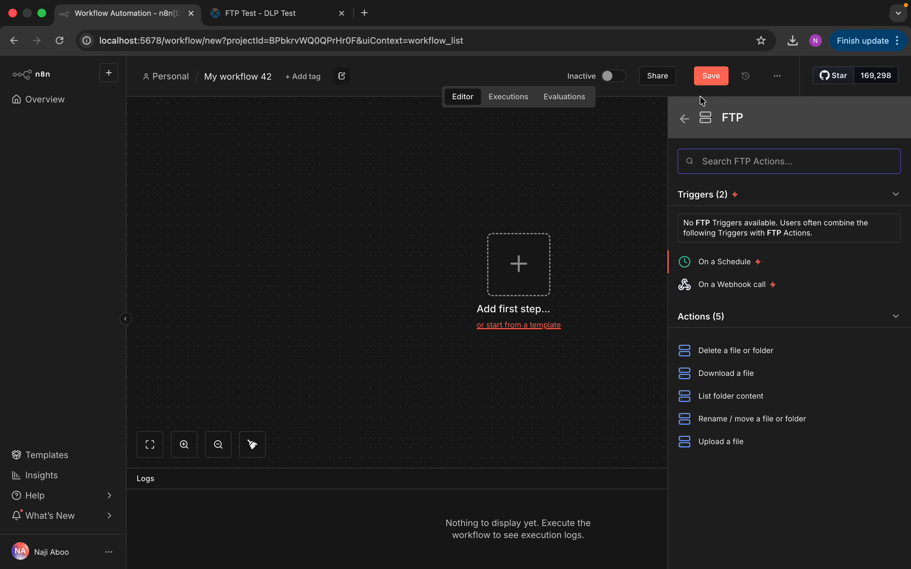
pyautogui.click(691, 118)
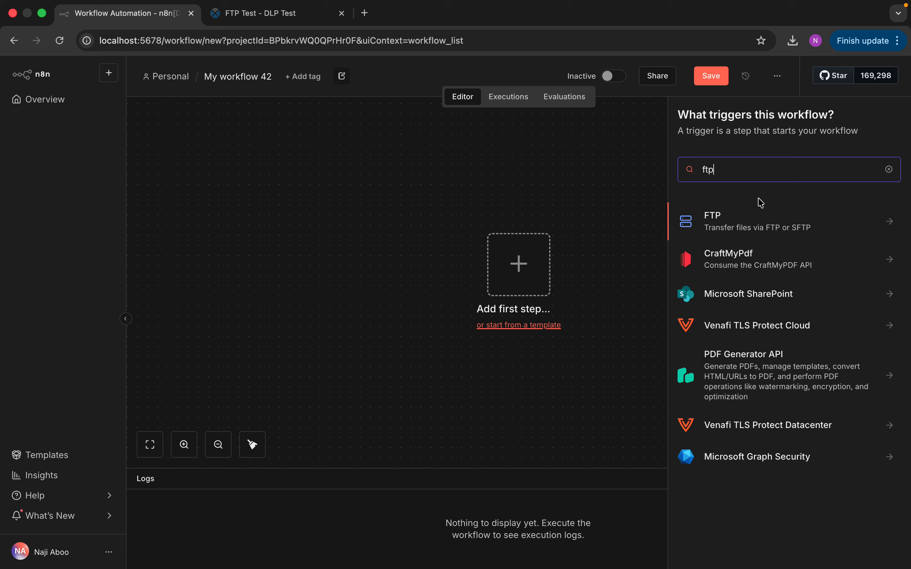
# Step: Add a Manual Trigger as the workflow's first node and shift it toward the canvas's left side
pyautogui.doubleClick(745, 171)
pyautogui.write('man')
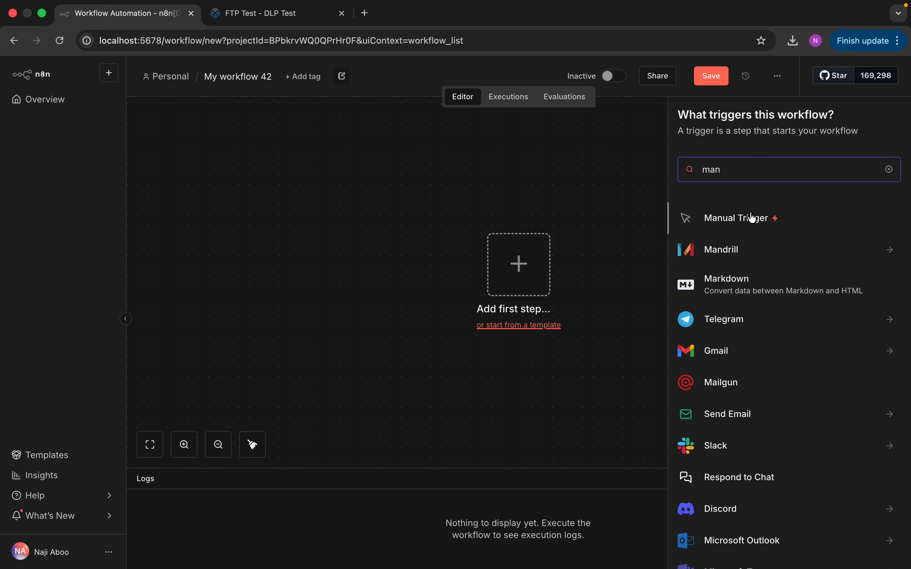
pyautogui.click(748, 219)
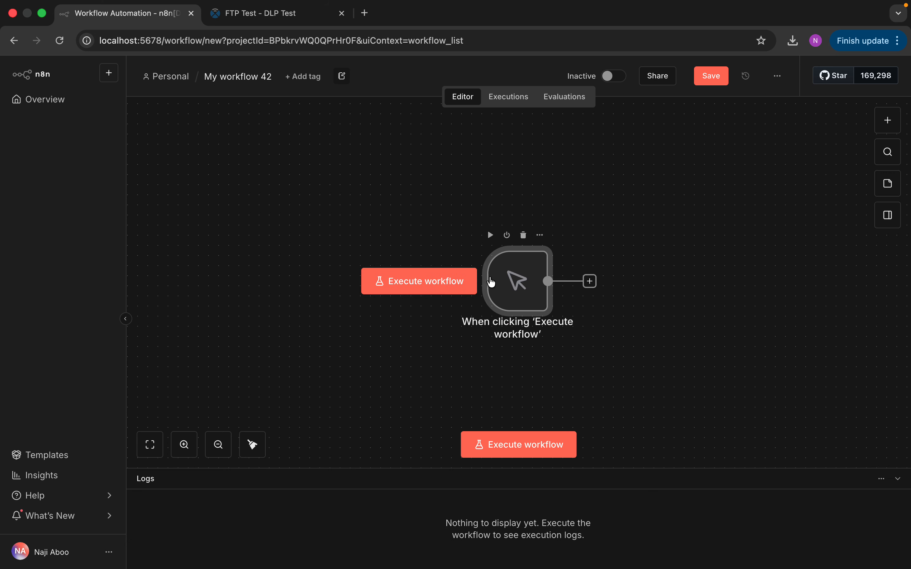
pyautogui.moveTo(490, 276); pyautogui.dragTo(388, 255)
# Step: Add an FTP node with the List folder content action after the manual trigger
pyautogui.click(878, 121)
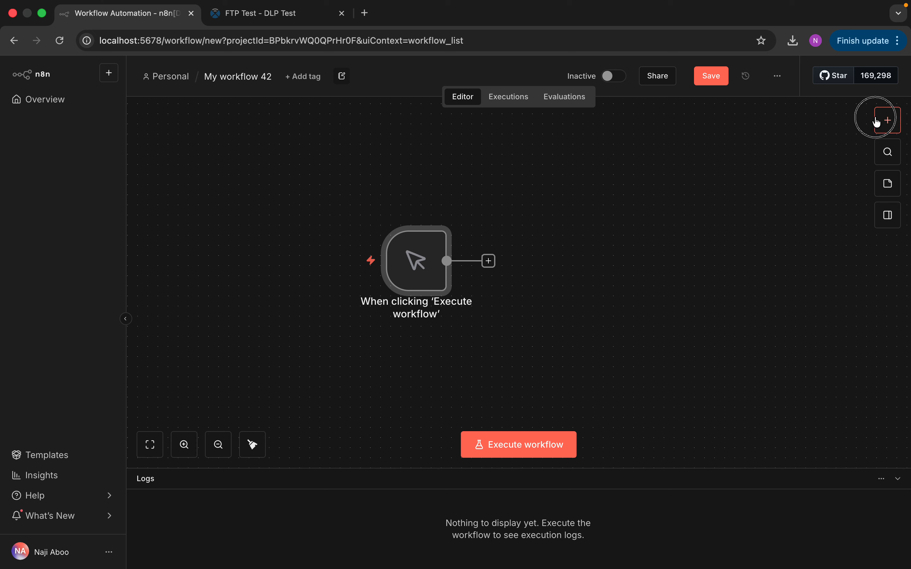
pyautogui.write('ftp')
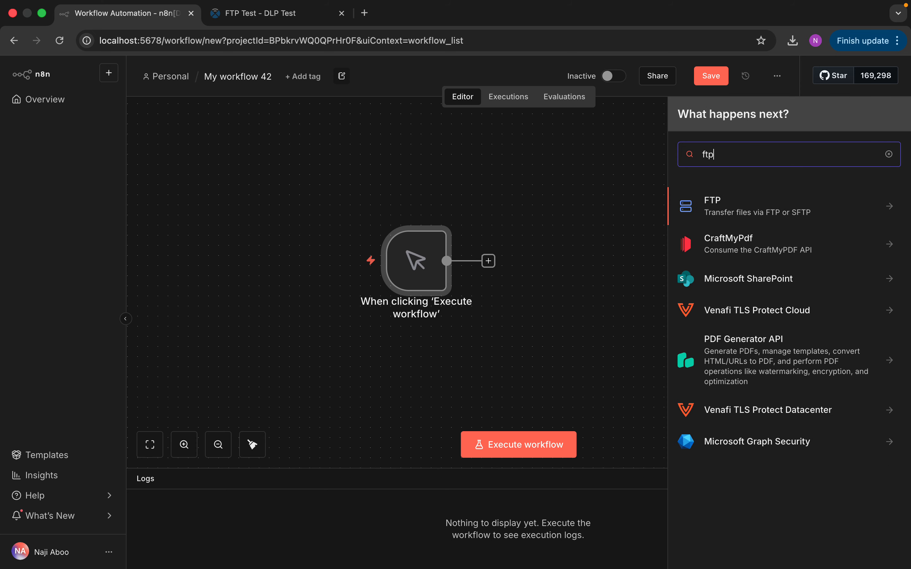
pyautogui.click(794, 208)
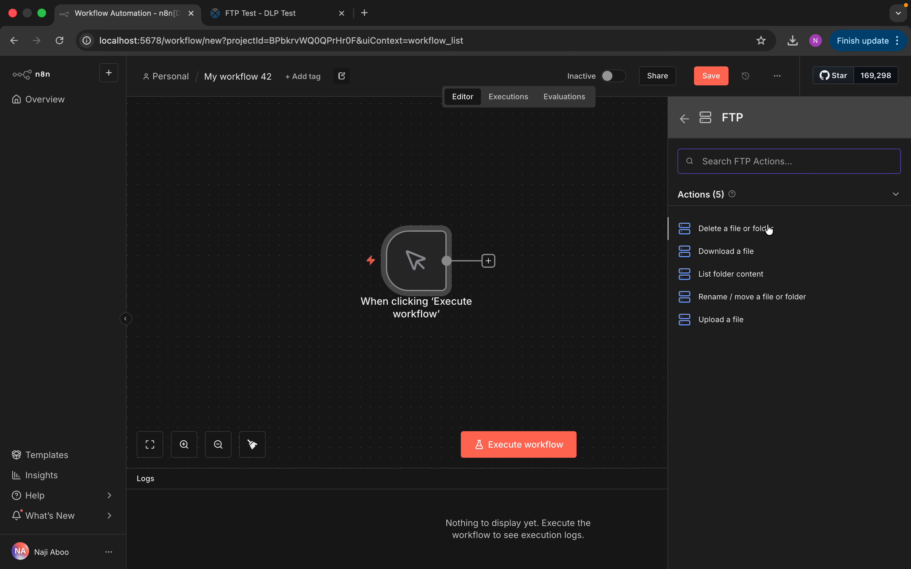
pyautogui.click(753, 279)
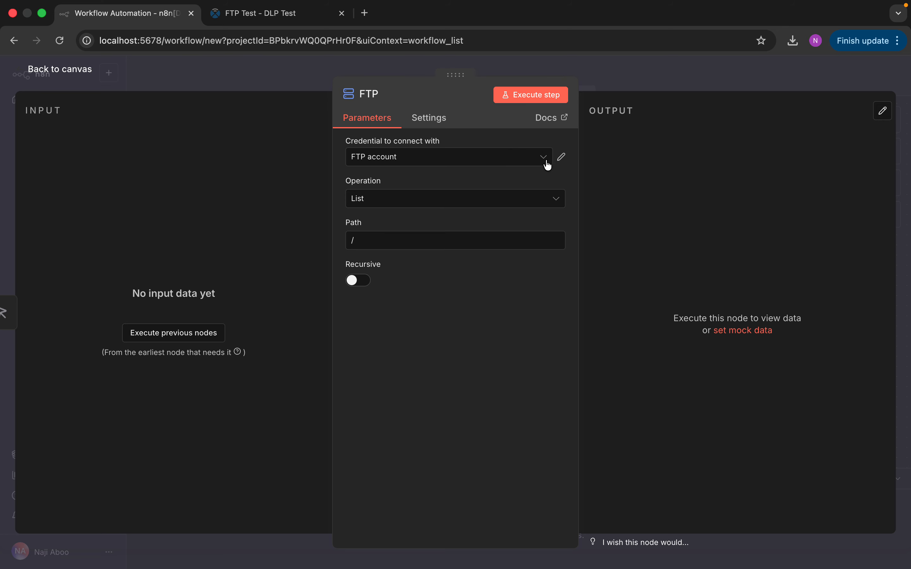
# Step: Delete the existing FTP account credential assigned to the FTP node
pyautogui.click(562, 156)
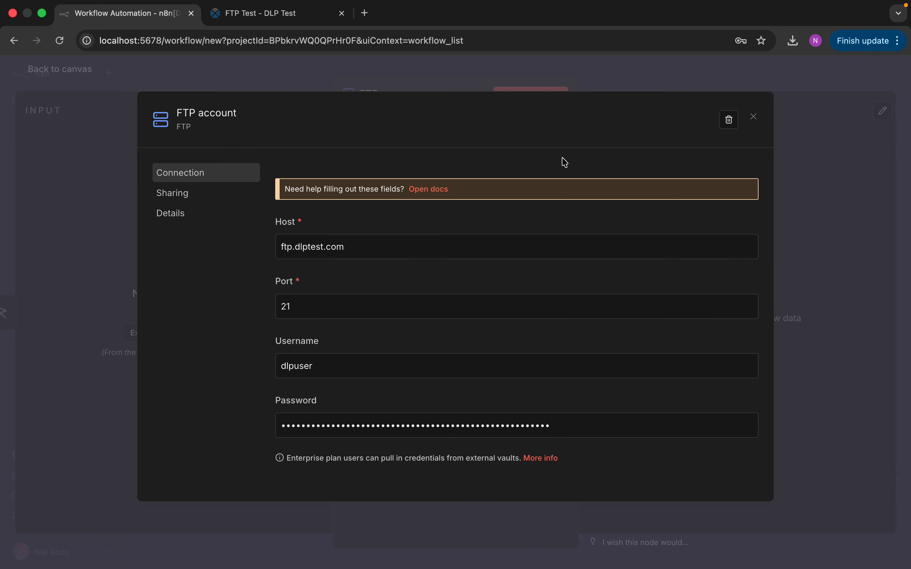
pyautogui.click(729, 120)
pyautogui.click(542, 344)
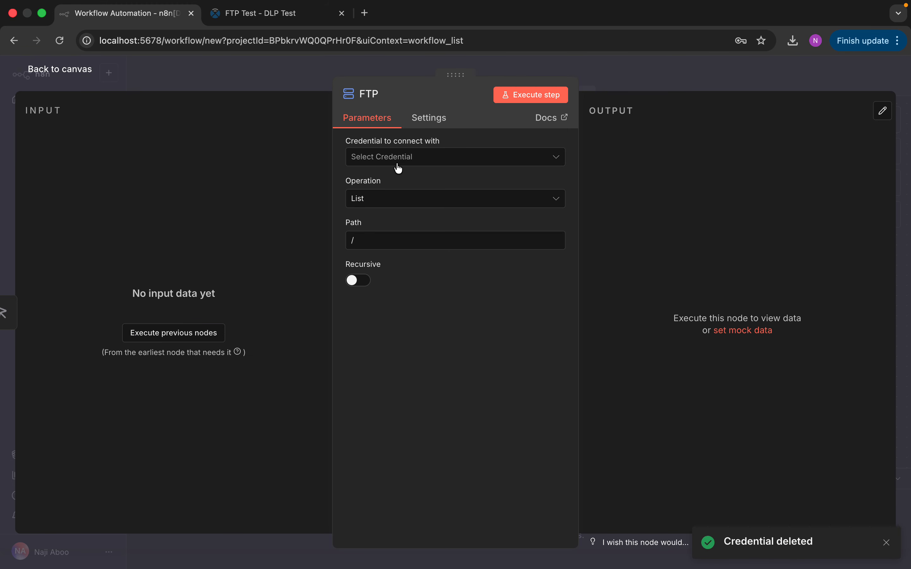
# Step: Create a new FTP credential and set its host to ftp.dlptest.com, copied from the DLP Test page
pyautogui.click(558, 155)
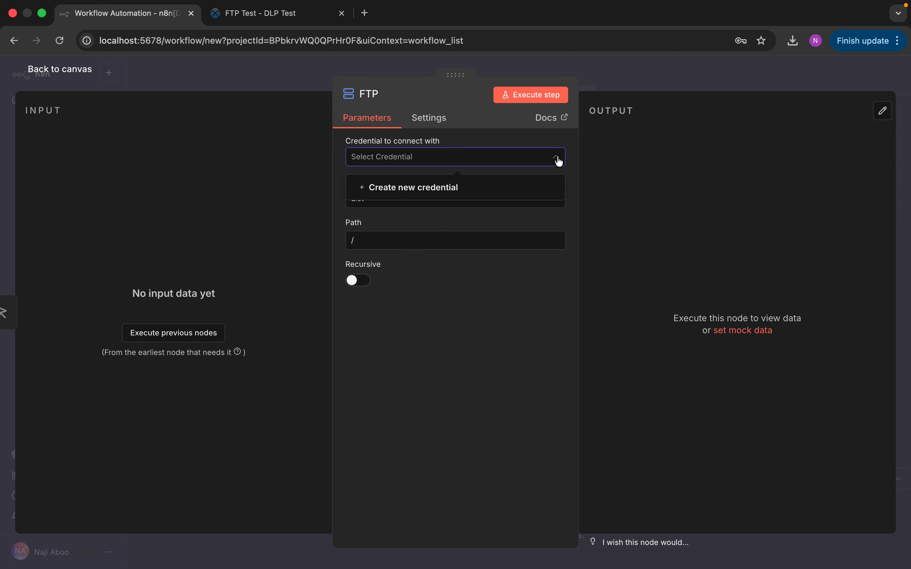
pyautogui.click(440, 188)
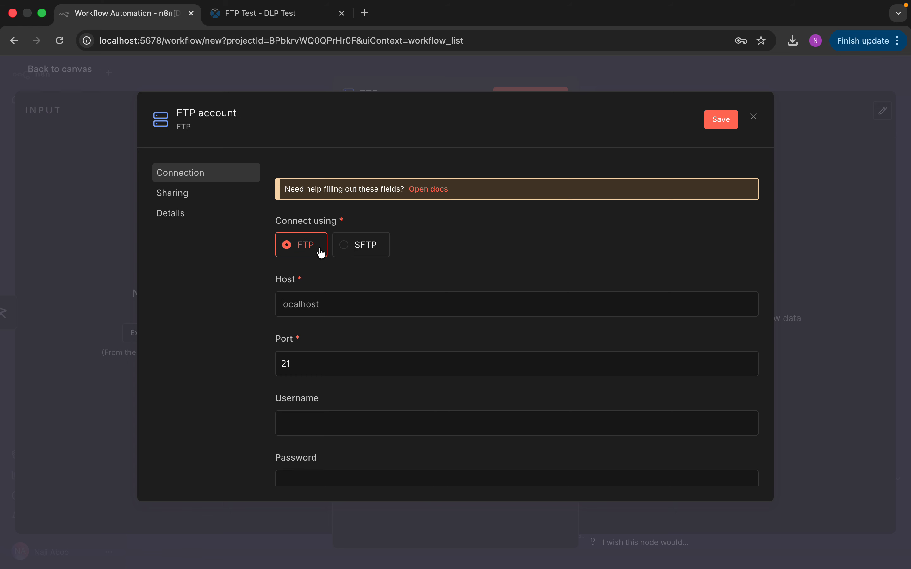
pyautogui.click(292, 20)
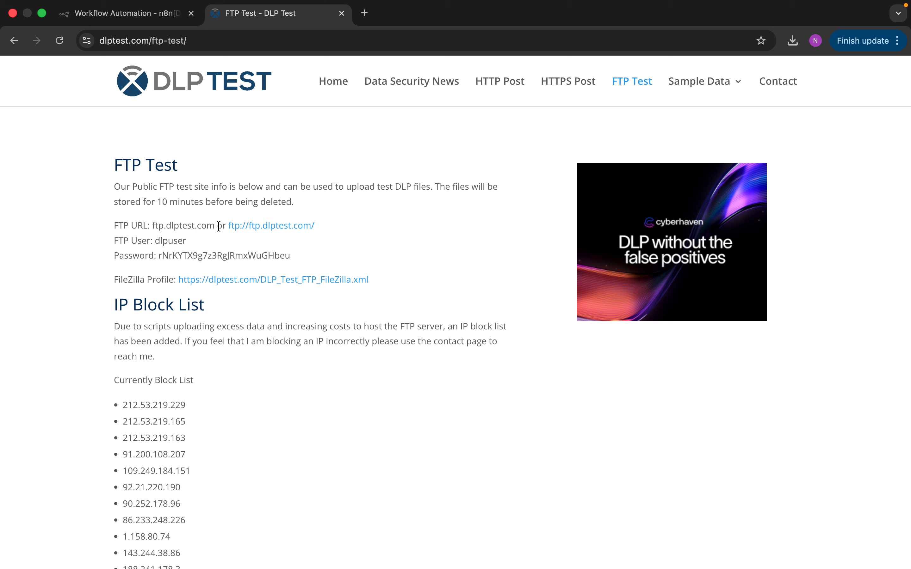
pyautogui.moveTo(215, 225); pyautogui.dragTo(154, 224)
pyautogui.rightClick(160, 222)
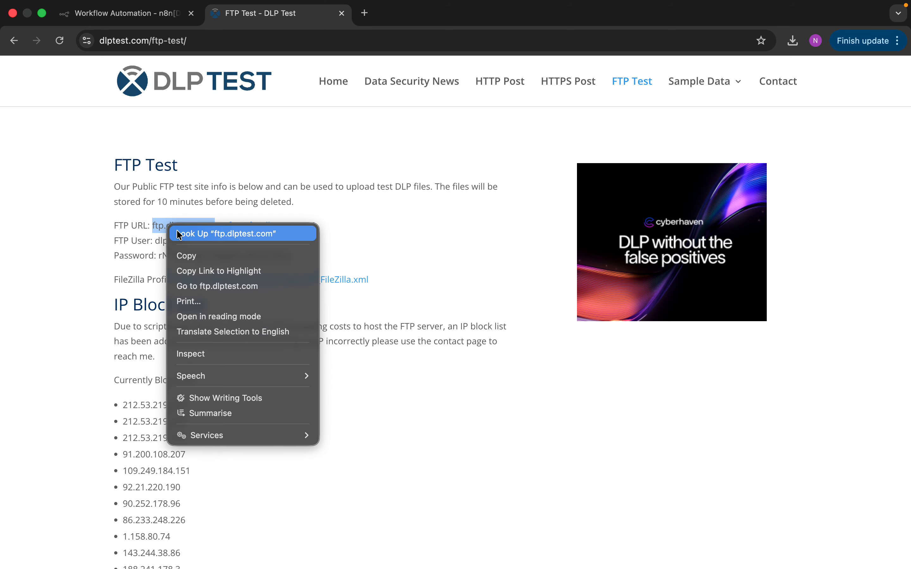
pyautogui.click(192, 255)
pyautogui.click(135, 11)
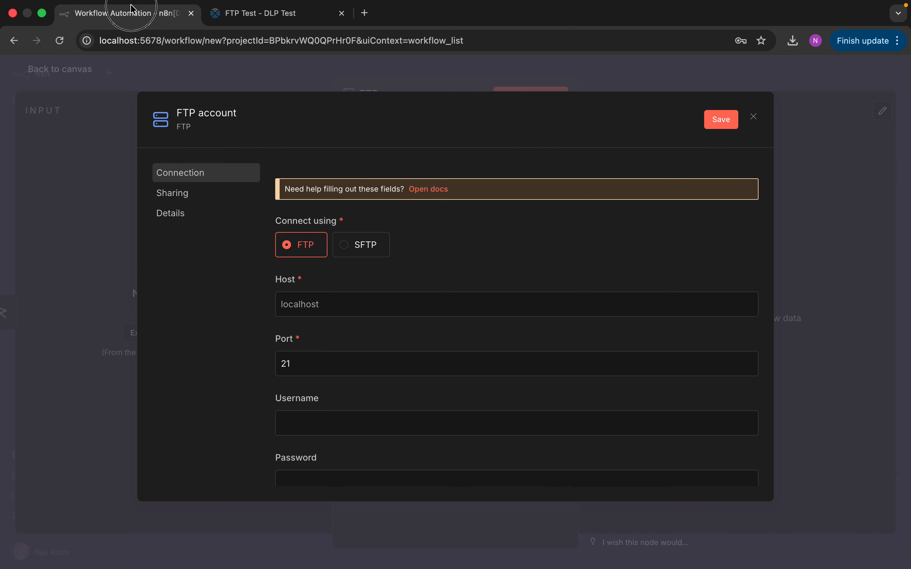
pyautogui.rightClick(344, 298)
pyautogui.click(384, 415)
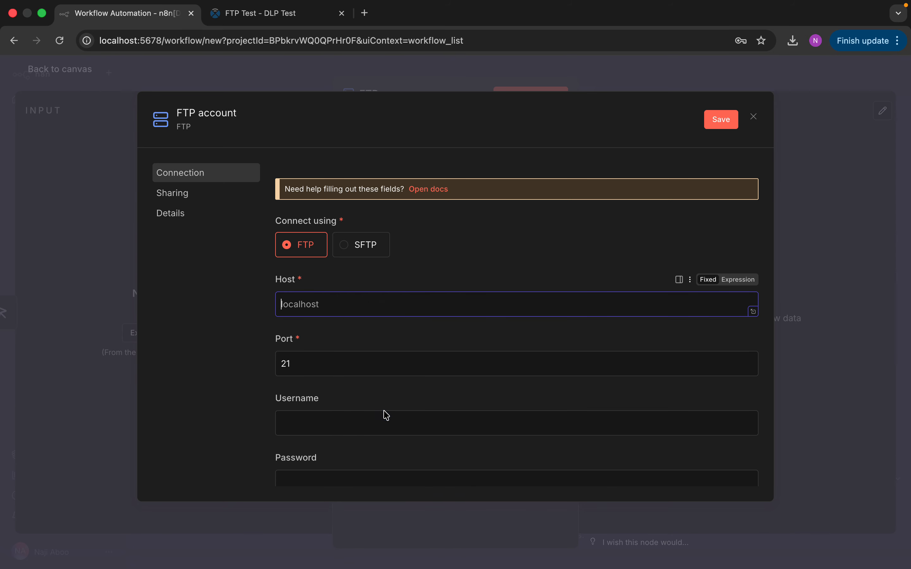
pyautogui.click(350, 365)
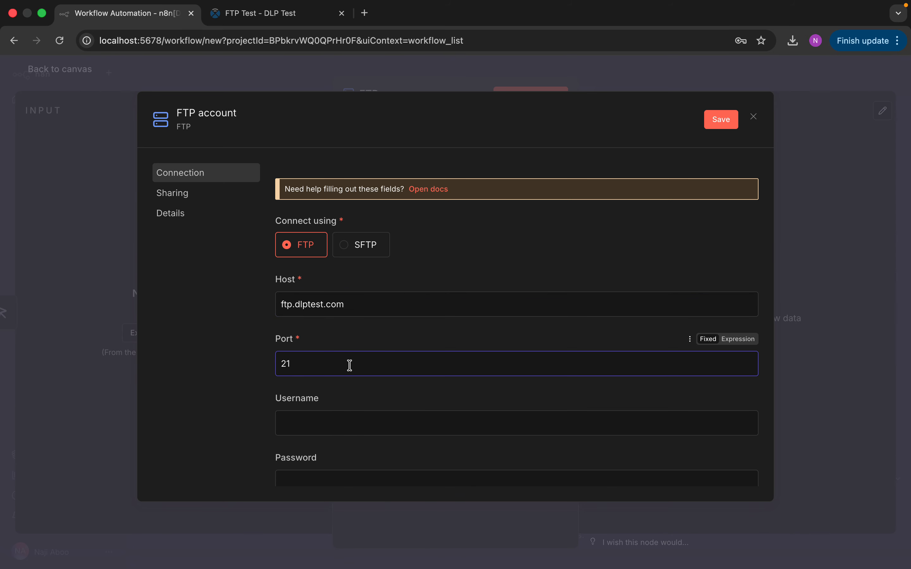
# Step: Copy the FTP user dlpuser from the DLP Test page into the credential's username
pyautogui.moveTo(265, 433); pyautogui.dragTo(273, 447)
pyautogui.click(263, 13)
pyautogui.doubleClick(174, 241)
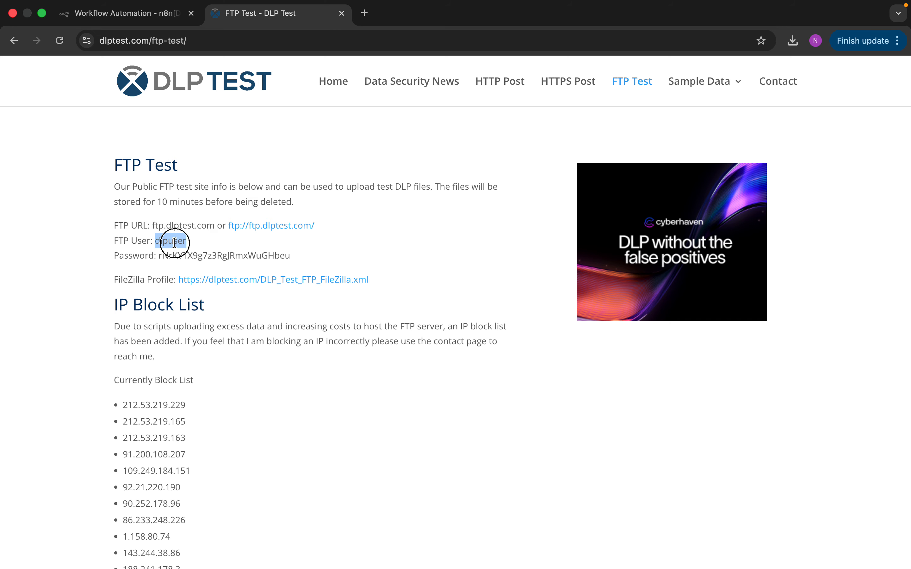
pyautogui.rightClick(174, 241)
pyautogui.click(194, 270)
pyautogui.click(128, 14)
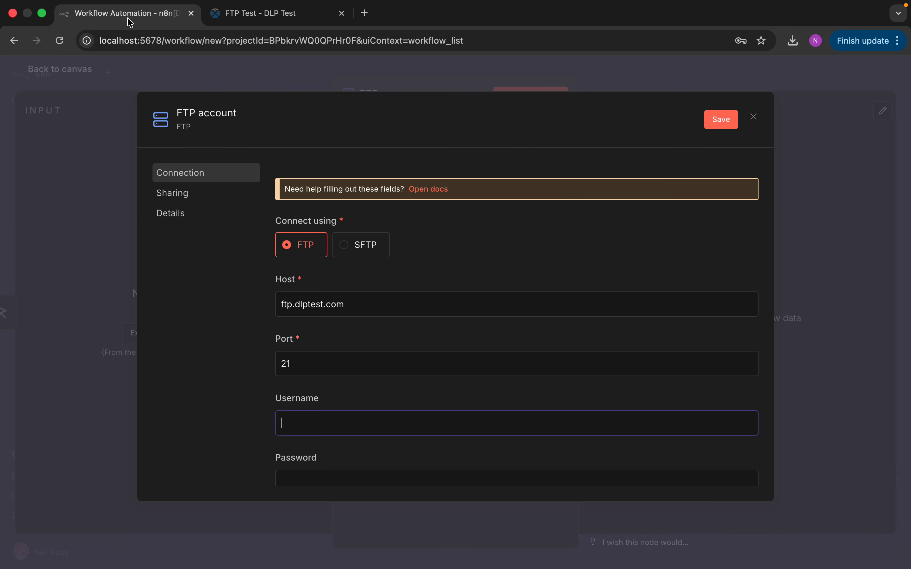
pyautogui.rightClick(319, 421)
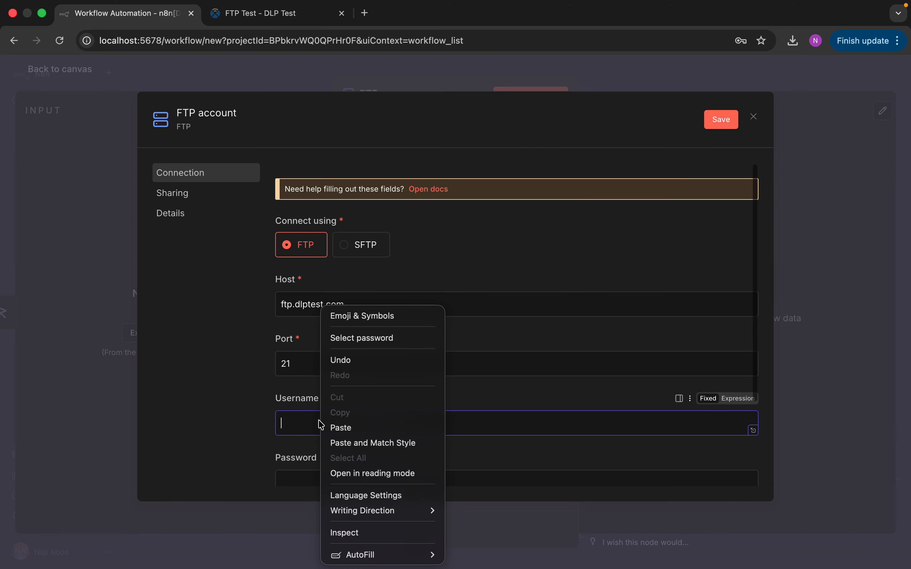
pyautogui.click(354, 428)
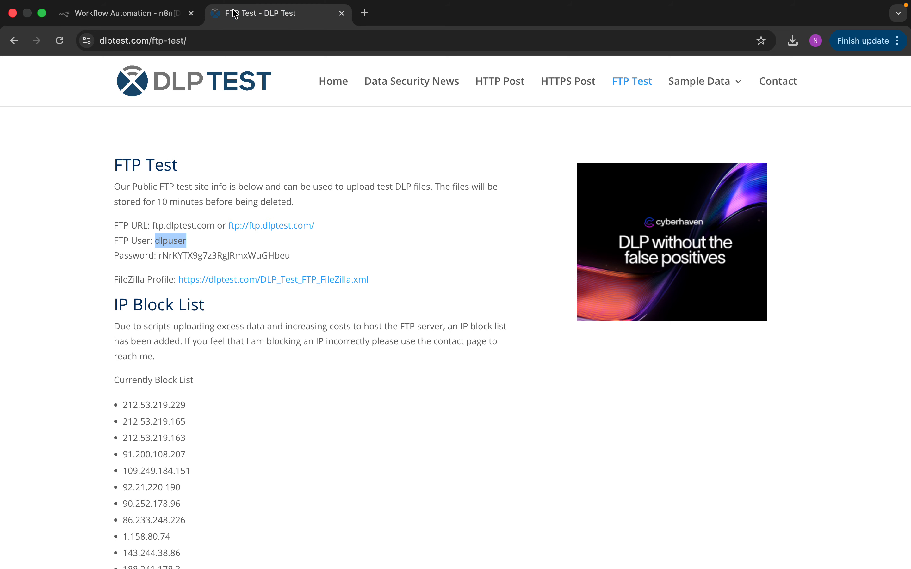
# Step: Copy the FTP password from the DLP Test page and paste it into the credential's password field
pyautogui.click(234, 14)
pyautogui.moveTo(158, 258); pyautogui.dragTo(294, 256)
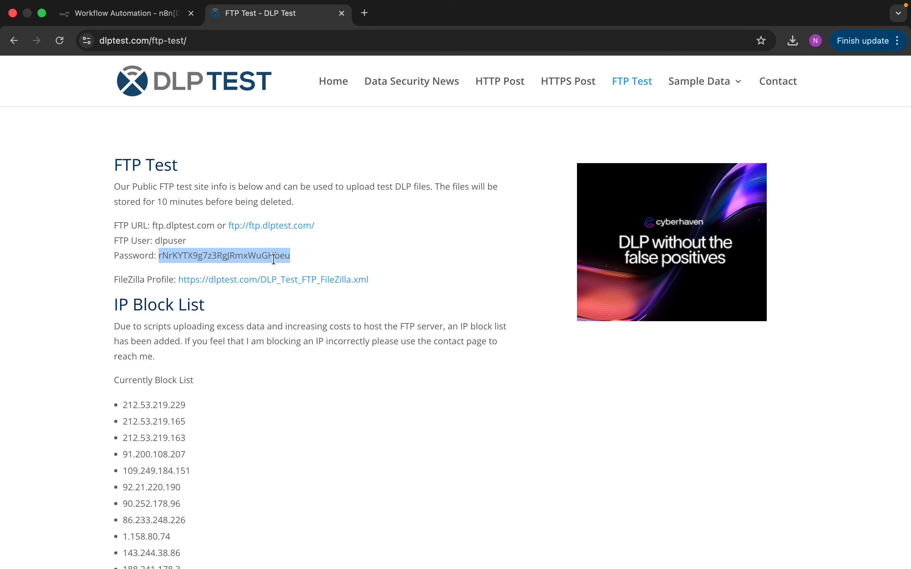
pyautogui.rightClick(274, 259)
pyautogui.click(305, 286)
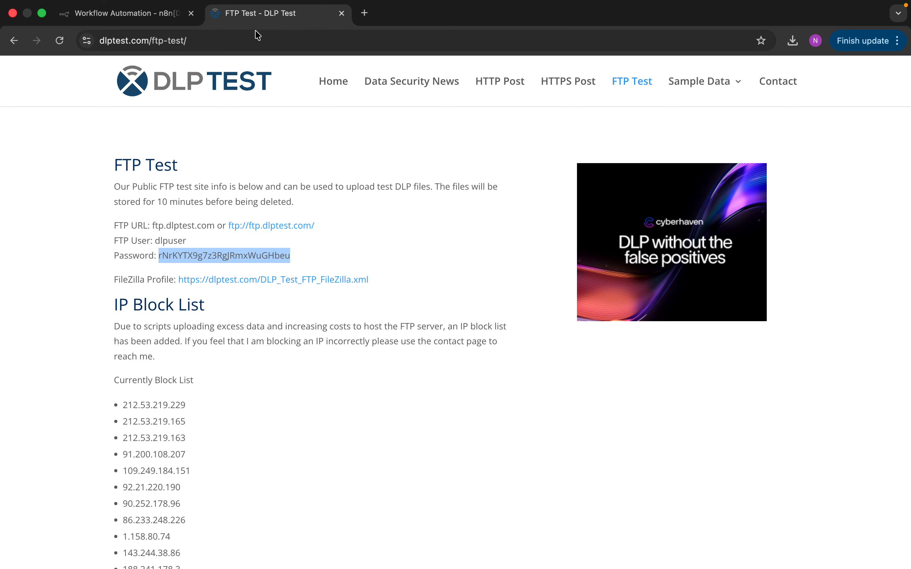
pyautogui.click(166, 15)
pyautogui.rightClick(341, 478)
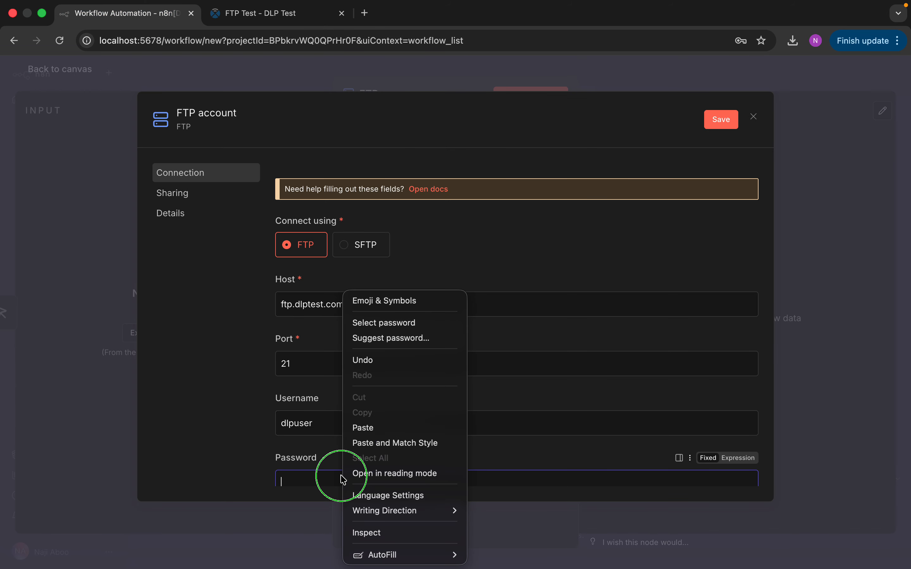
pyautogui.click(379, 428)
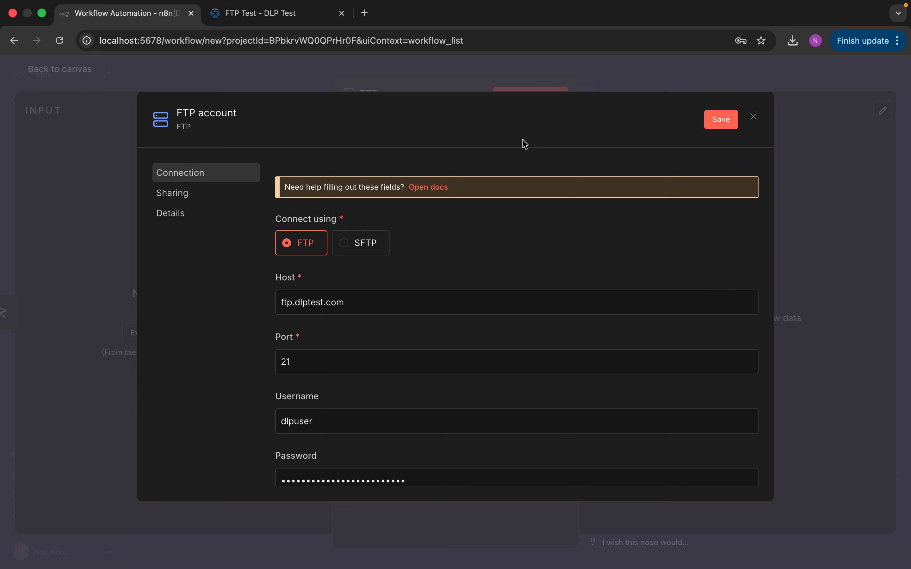
# Step: Save and close the FTP credential, declining the browser's offer to update the stored password
pyautogui.click(715, 124)
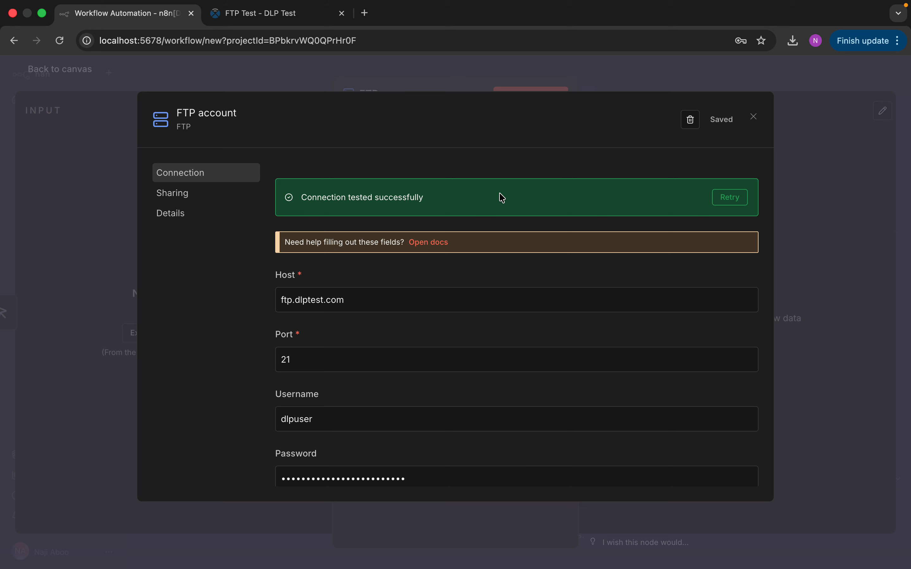
pyautogui.click(753, 117)
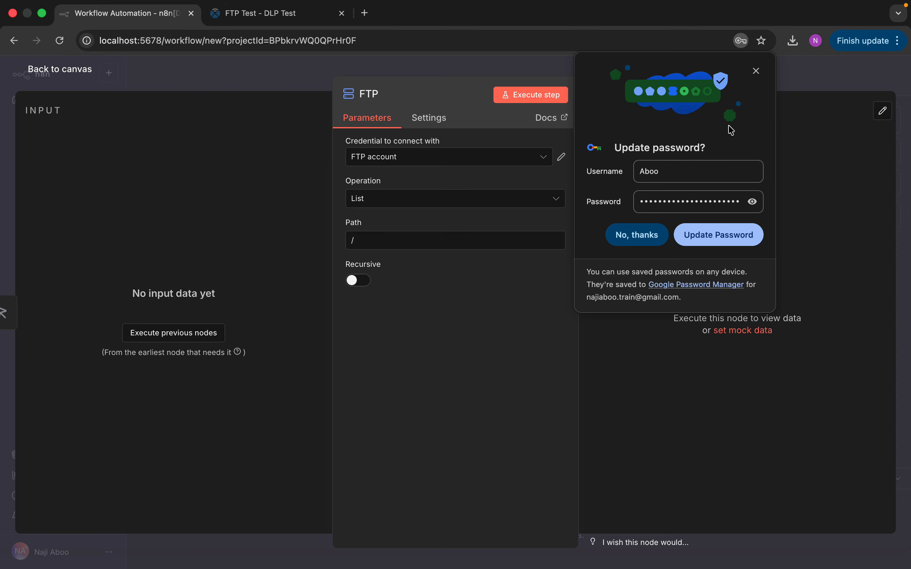
pyautogui.click(617, 236)
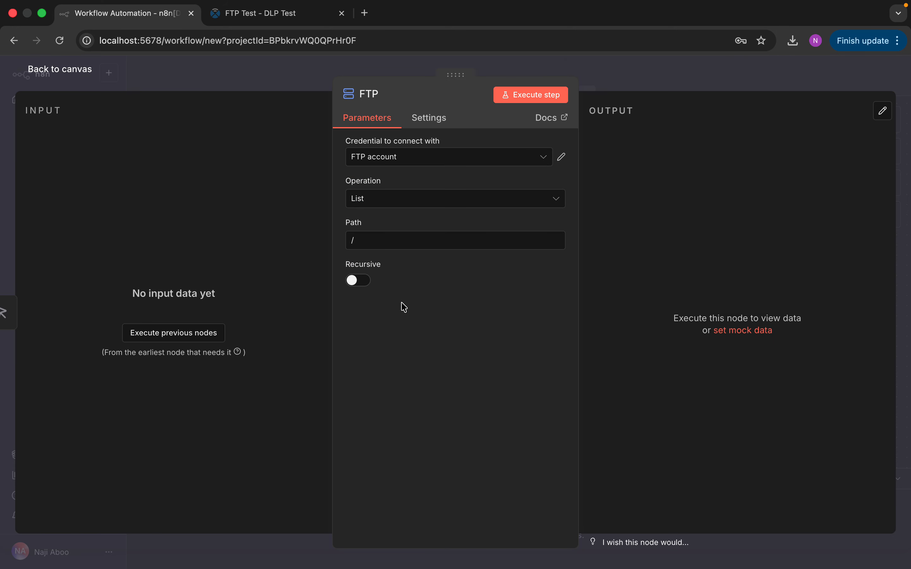
# Step: Turn on recursive listing for the FTP node and execute the step, running it again if it fails
pyautogui.click(356, 281)
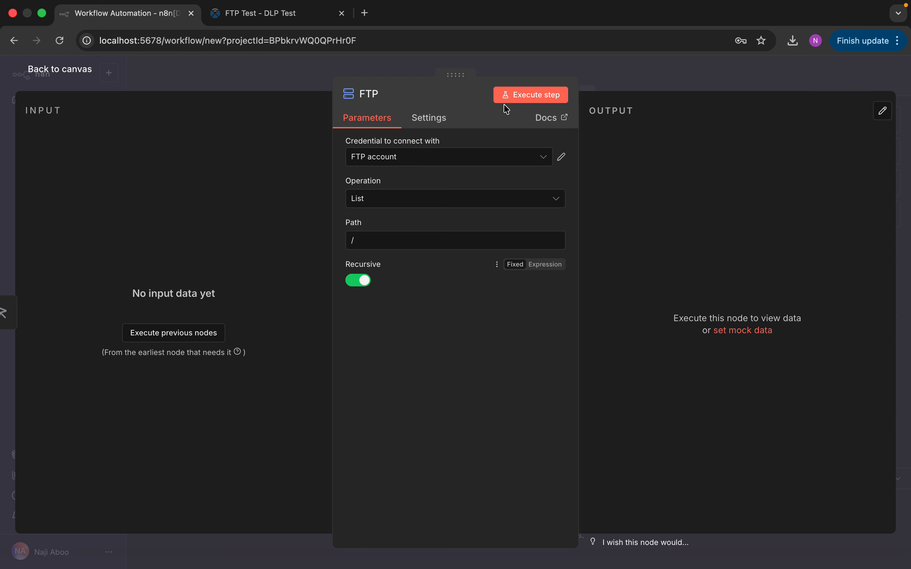
pyautogui.click(516, 95)
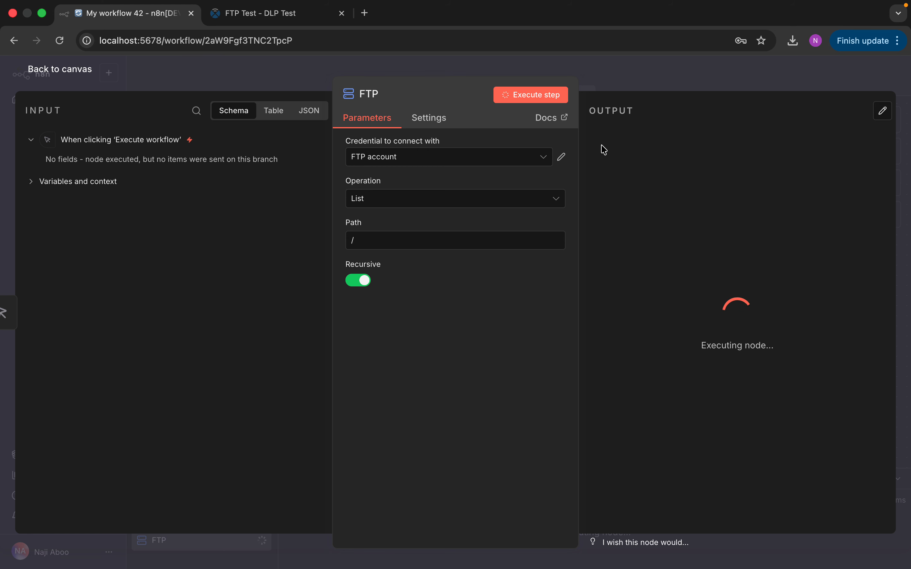
pyautogui.click(559, 101)
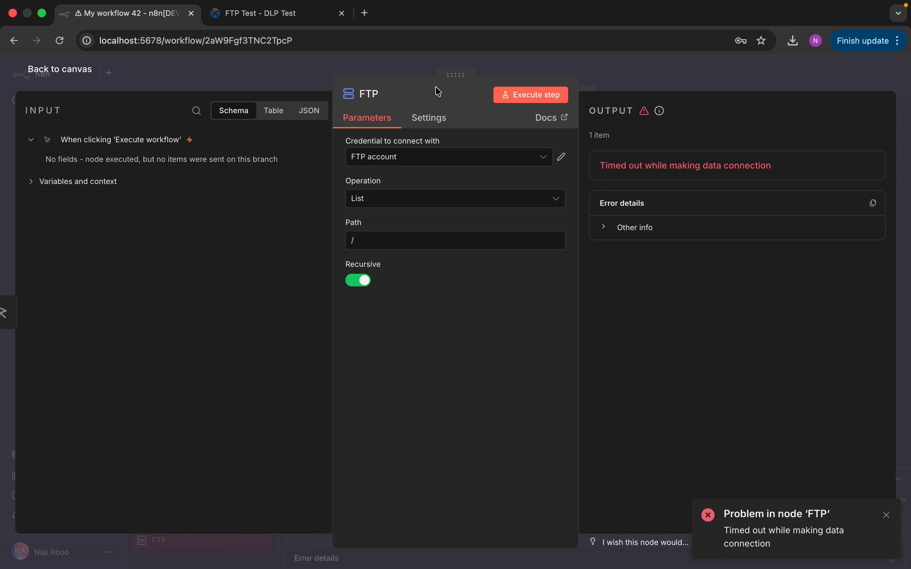
pyautogui.click(525, 104)
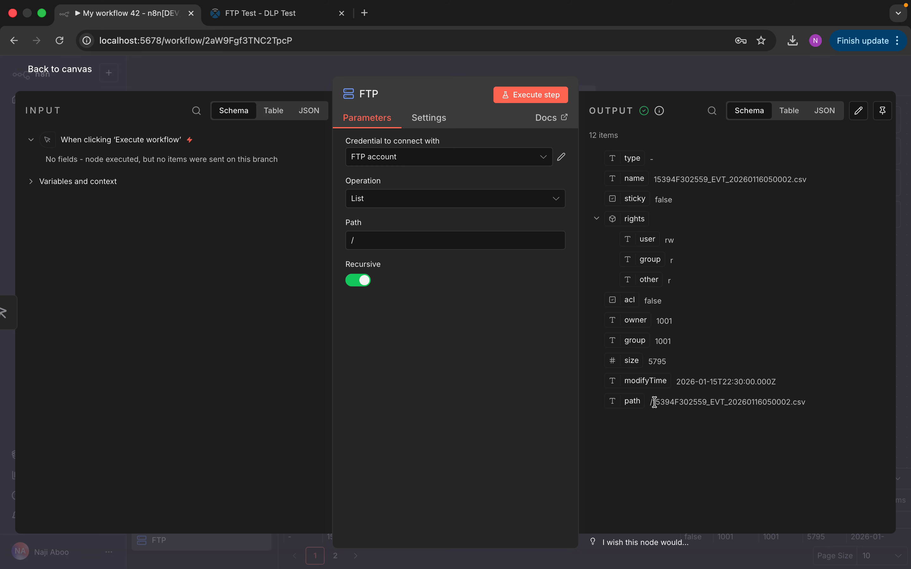
# Step: Show the FTP output as a table and examine the listed files and folders on both pages
pyautogui.click(790, 110)
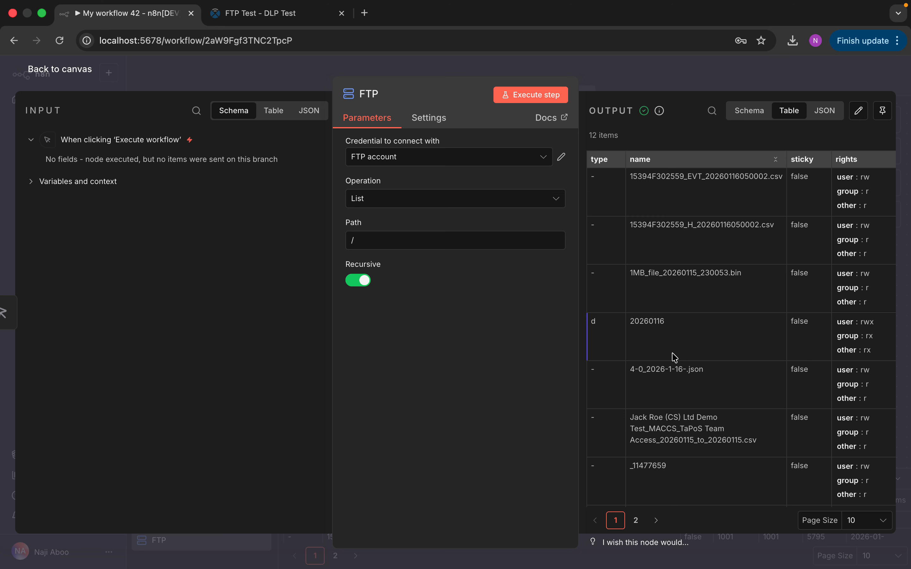
pyautogui.click(677, 440)
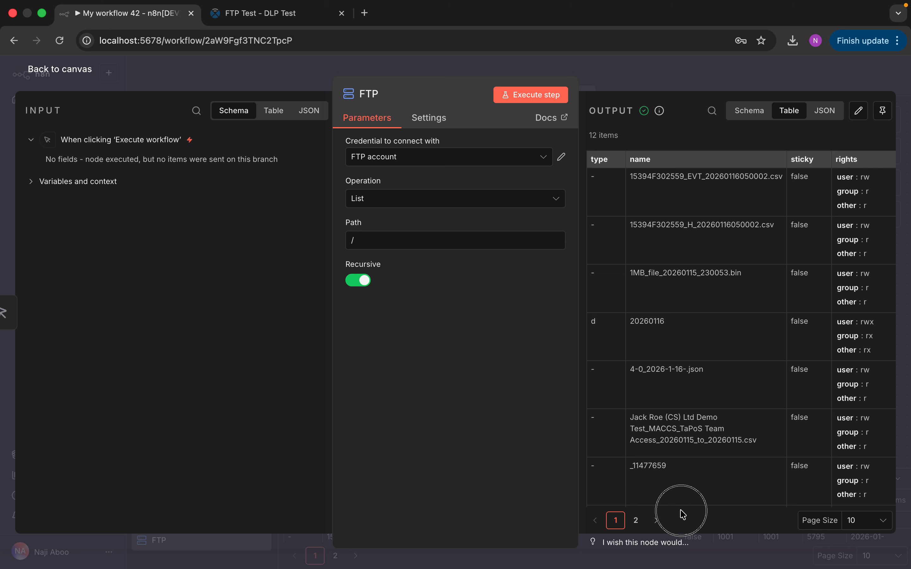
pyautogui.click(637, 521)
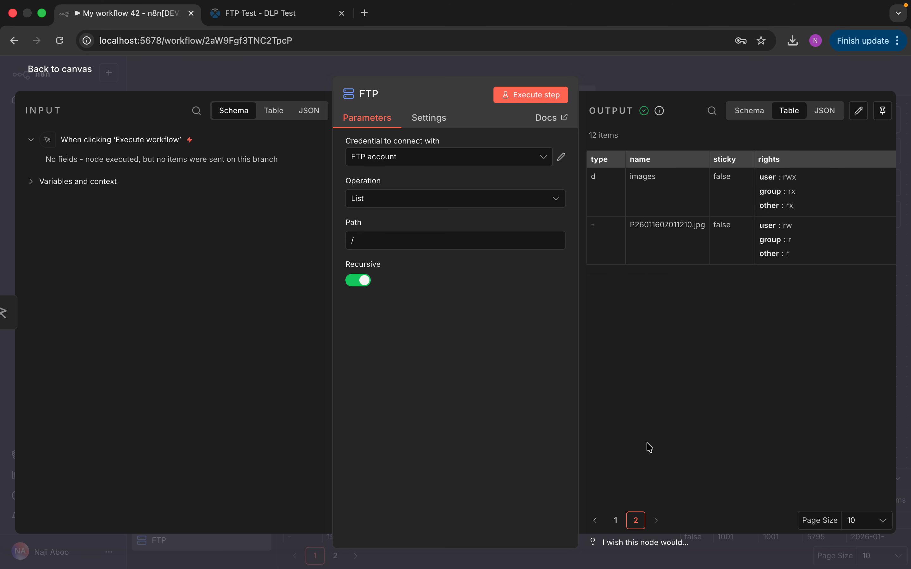
pyautogui.click(616, 521)
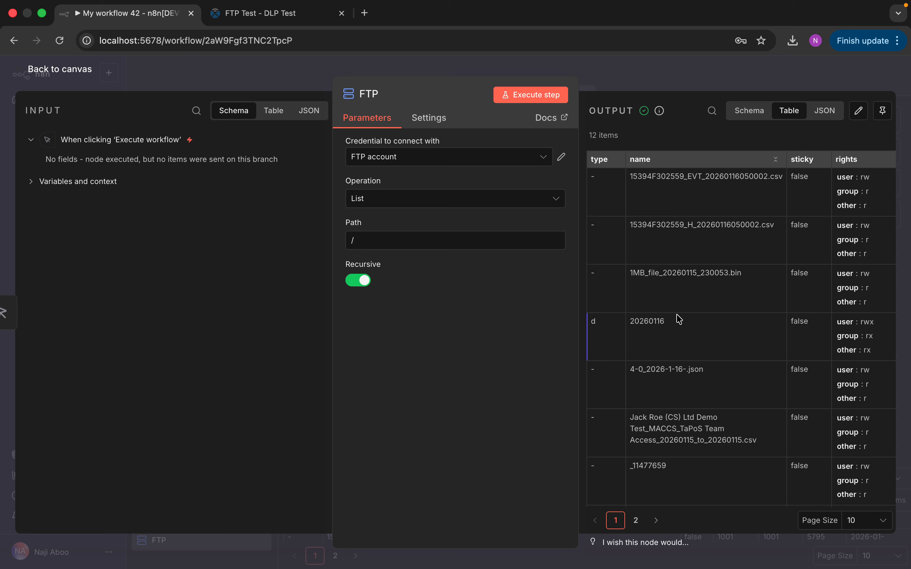
pyautogui.moveTo(676, 307); pyautogui.dragTo(676, 500)
pyautogui.click(676, 501)
pyautogui.click(636, 520)
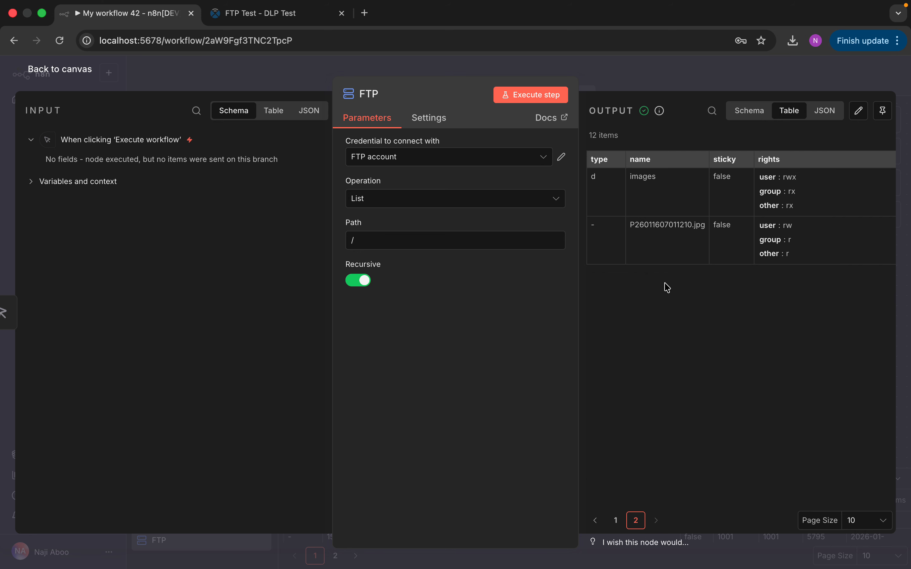
# Step: Set the FTP node's path to /images using the folder name from the output, and execute the step
pyautogui.doubleClick(648, 178)
pyautogui.rightClick(648, 177)
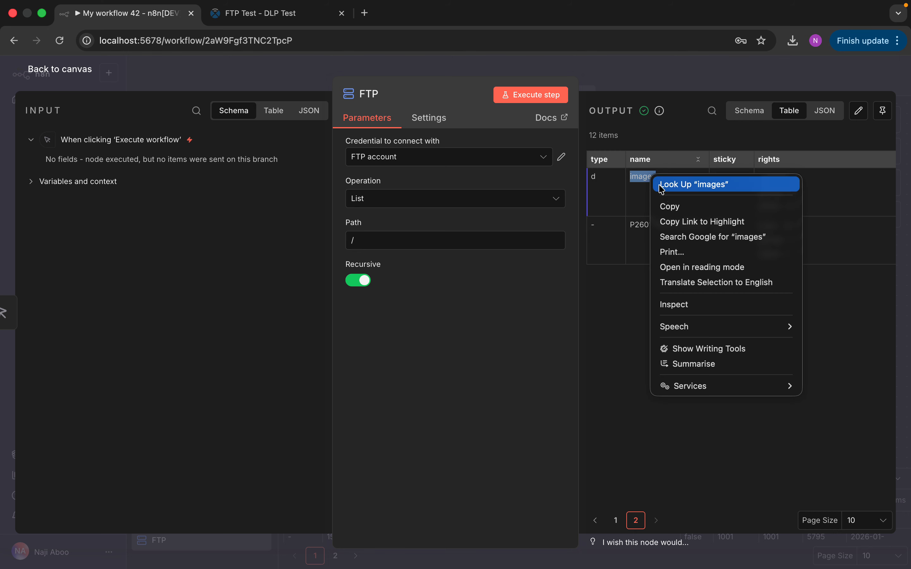
pyautogui.click(674, 207)
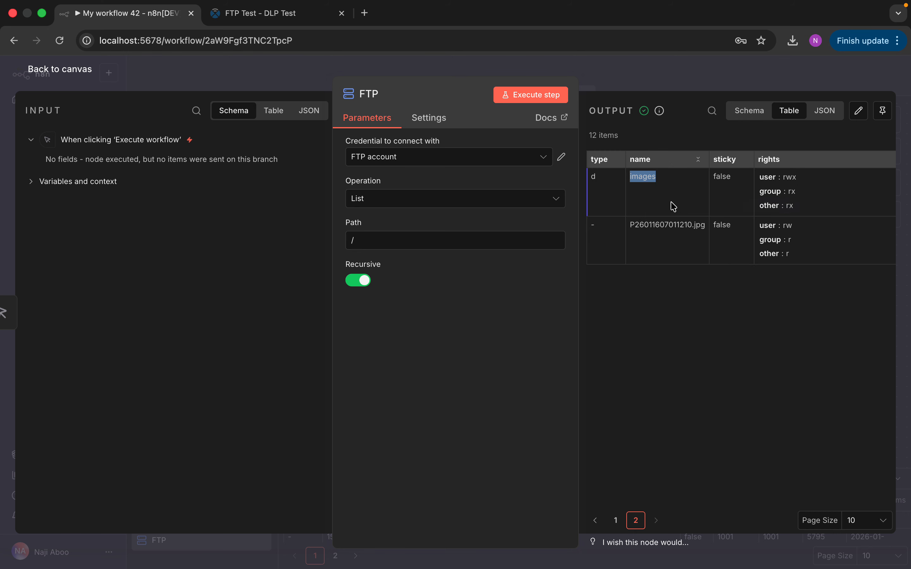
pyautogui.click(461, 240)
pyautogui.rightClick(463, 243)
pyautogui.click(484, 270)
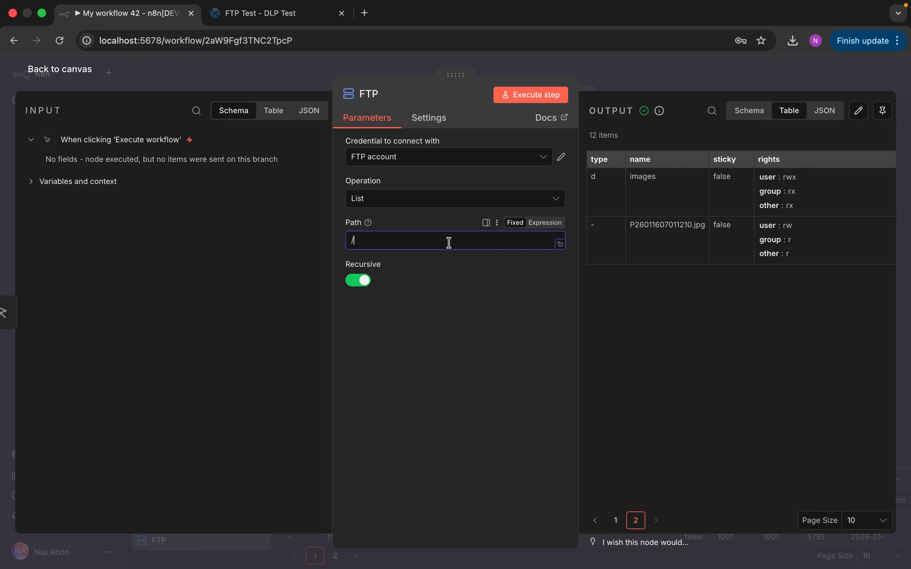
pyautogui.write('images')
pyautogui.click(530, 97)
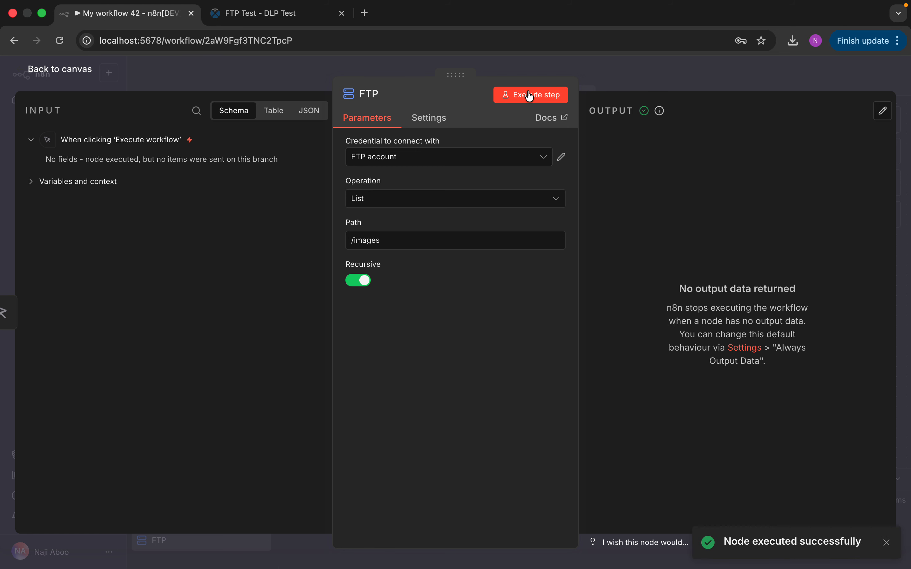
# Step: Add a trailing slash to make the path /images/ and execute the FTP step again
pyautogui.click(453, 241)
pyautogui.write('/')
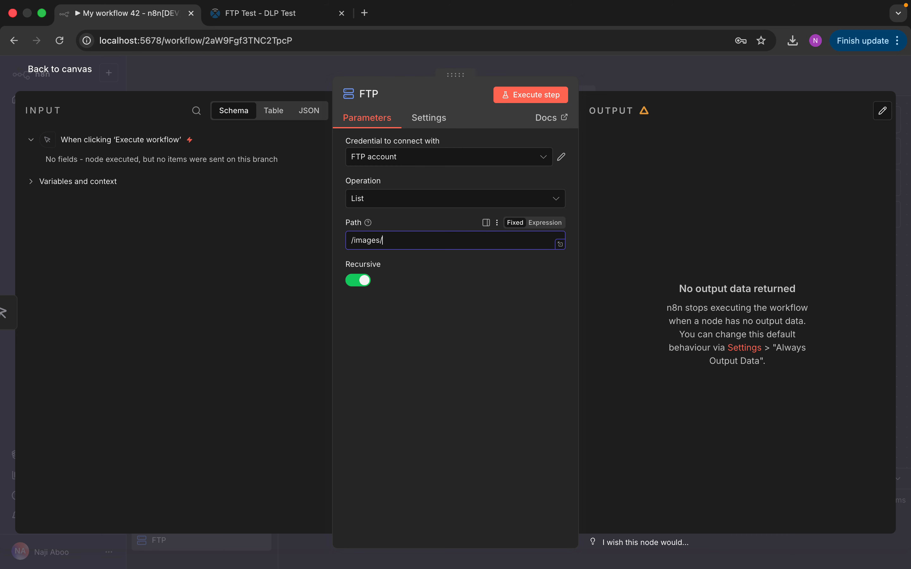
pyautogui.click(531, 97)
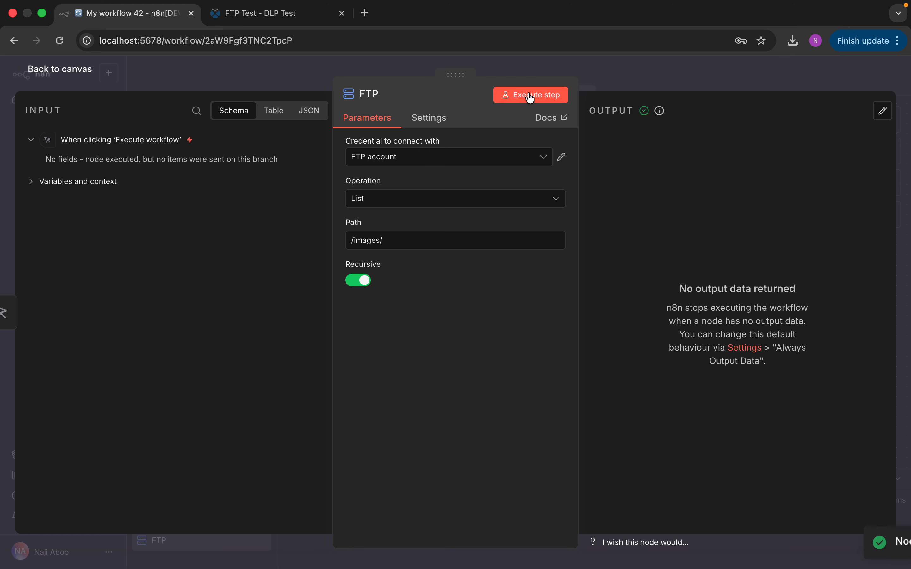
# Step: Reset the FTP node's path to /, execute the step, and show the output as JSON
pyautogui.click(410, 243)
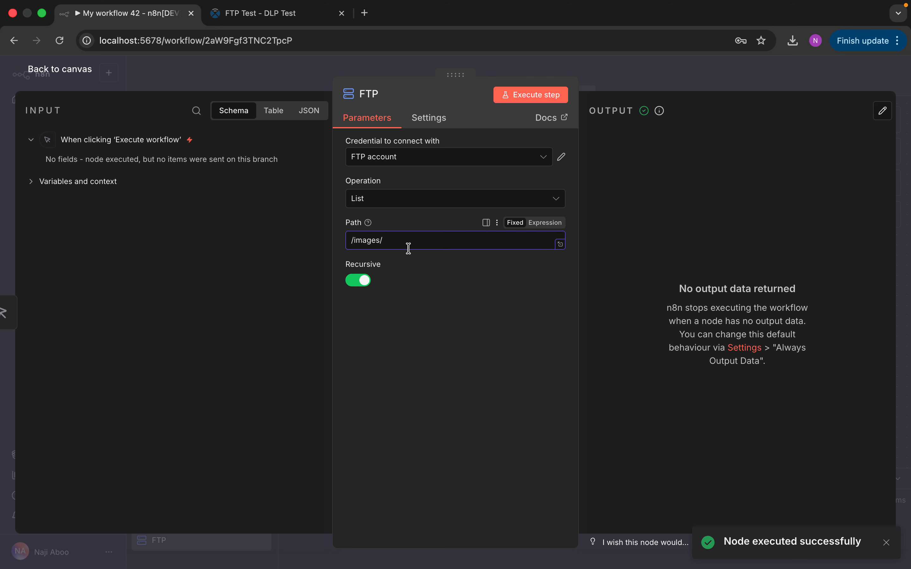
pyautogui.press('BackSpace')
pyautogui.press('BackSpace')
pyautogui.click(534, 94)
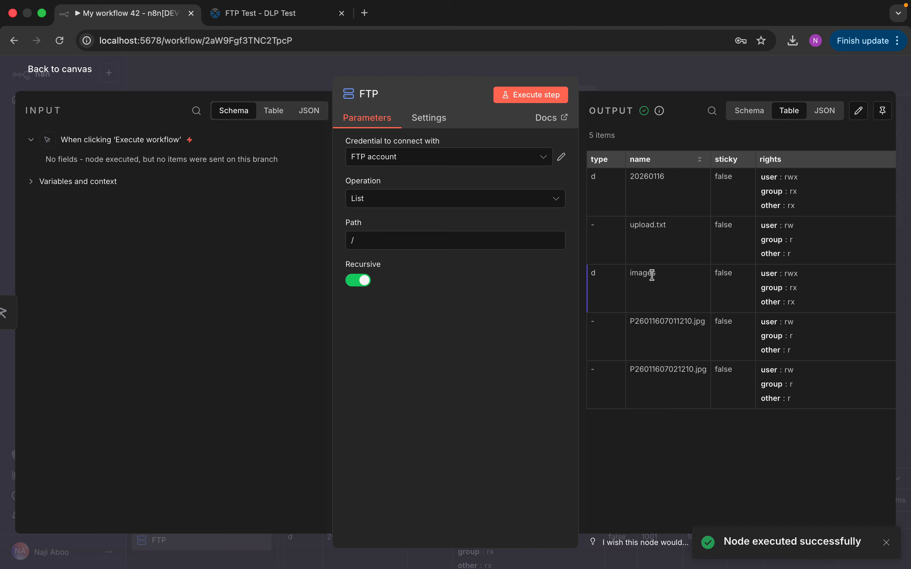
pyautogui.click(828, 113)
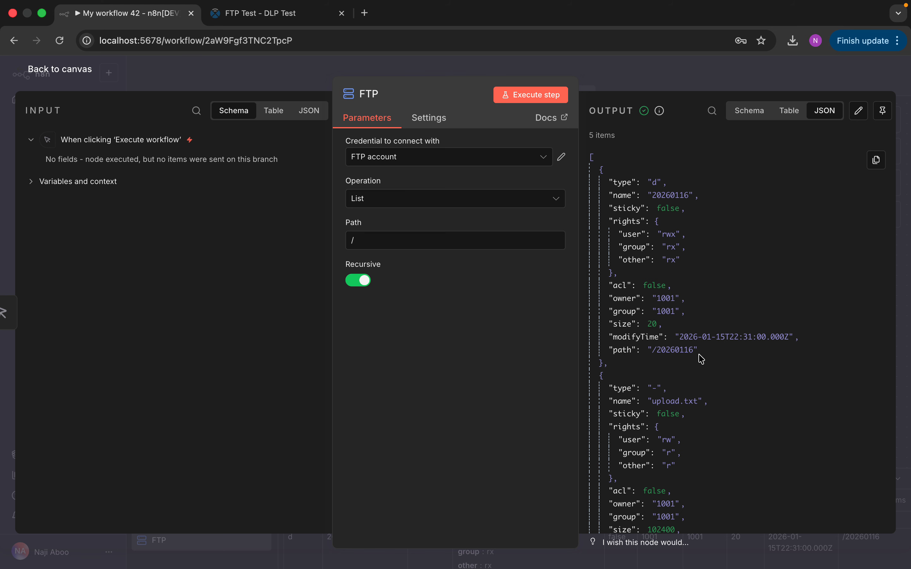
# Step: Copy the folder path from the first output item and set the FTP node's path to /20260116/
pyautogui.moveTo(694, 350); pyautogui.dragTo(653, 349)
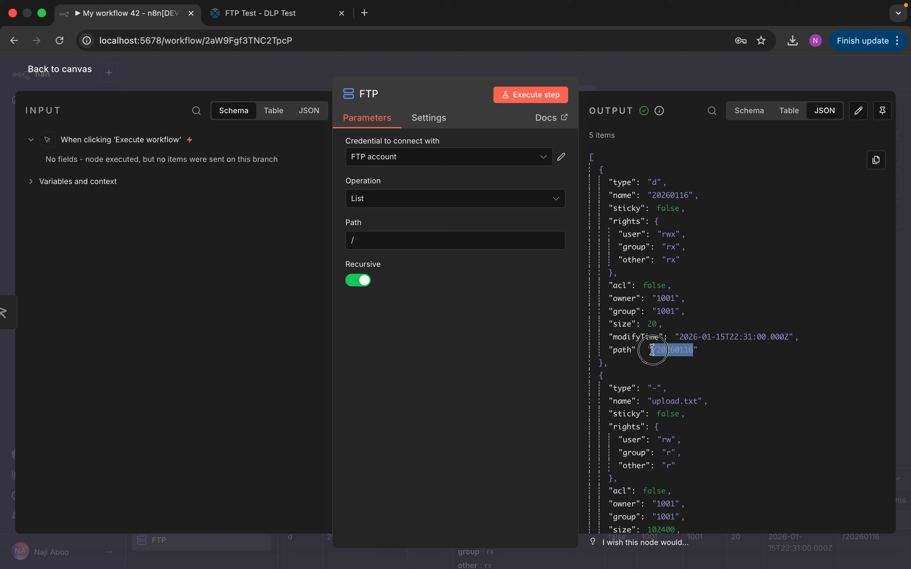
pyautogui.rightClick(661, 353)
pyautogui.click(680, 380)
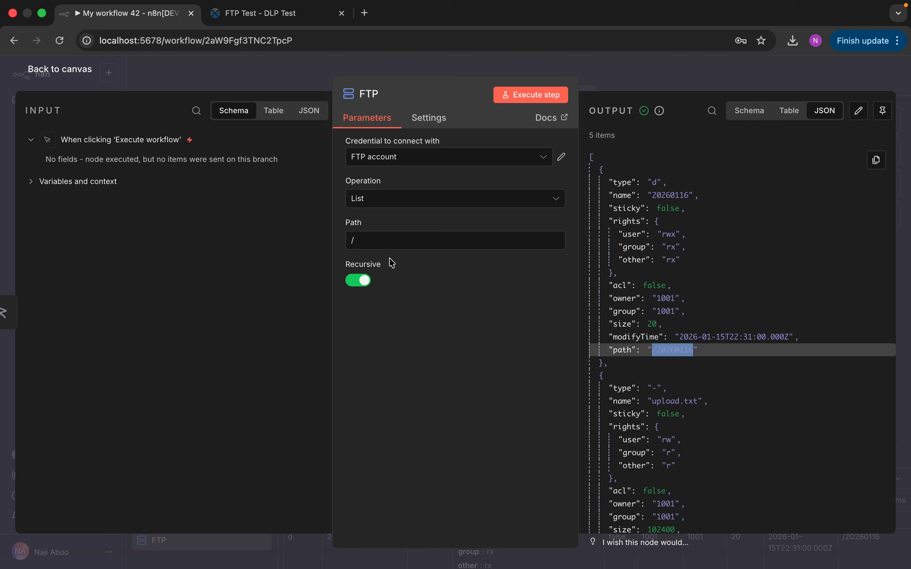
pyautogui.rightClick(388, 250)
pyautogui.click(408, 286)
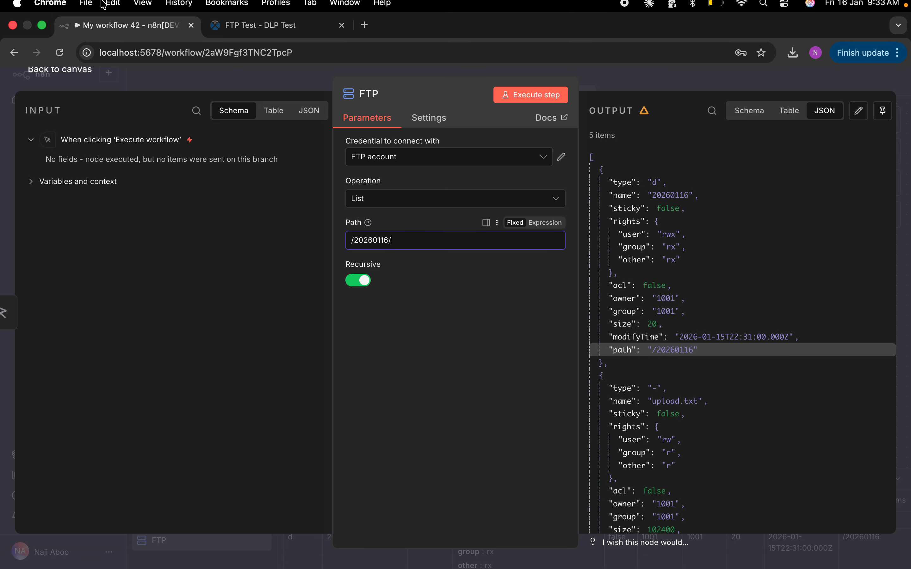
# Step: Exit full screen, switch to FileZilla and try to open the images folder inside the remote 20260116 directory
pyautogui.click(45, 33)
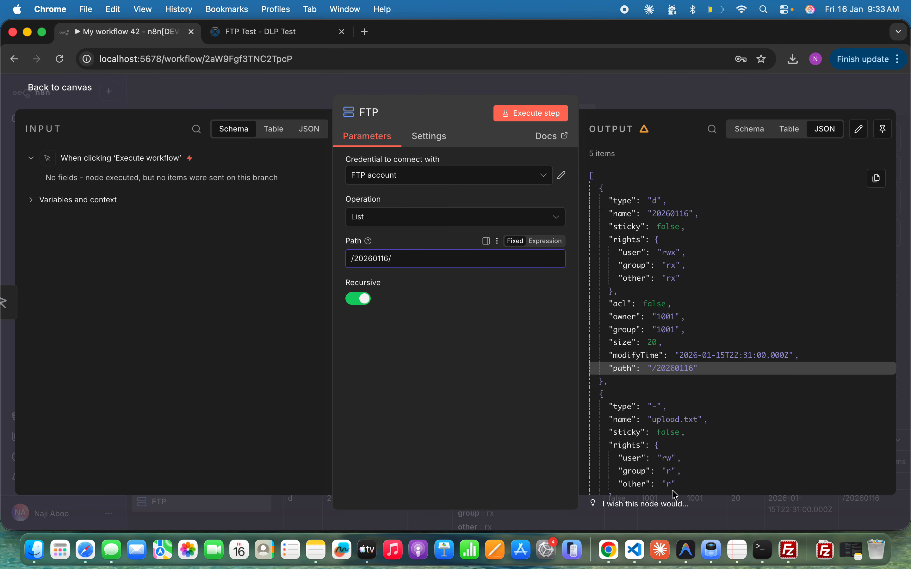
pyautogui.click(793, 549)
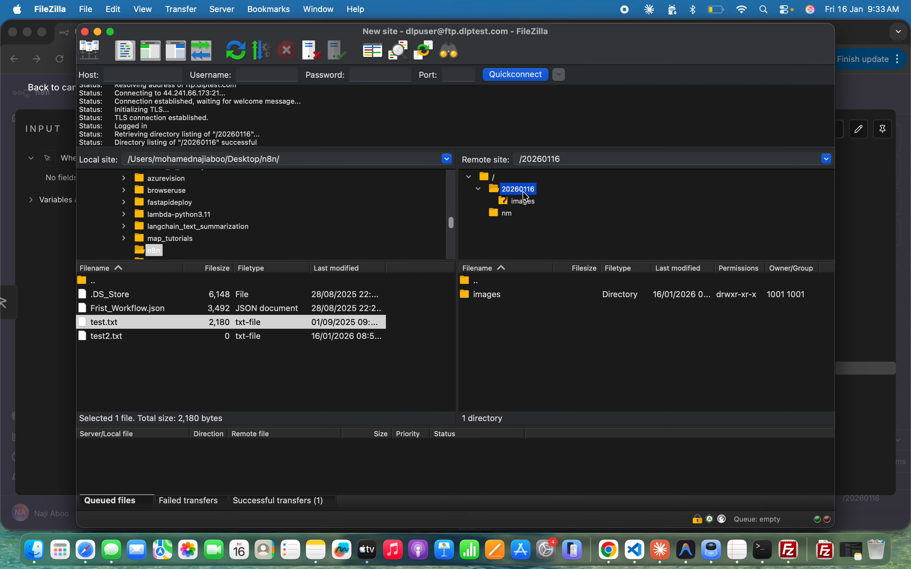
pyautogui.doubleClick(501, 296)
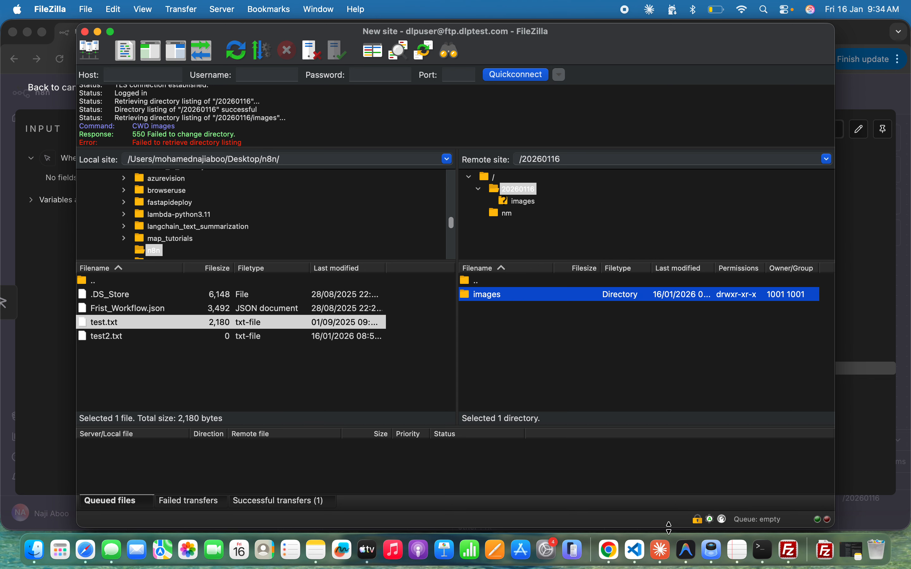
# Step: Switch back to n8n, extend the FTP path to /20260116/images/ and execute the step
pyautogui.click(610, 550)
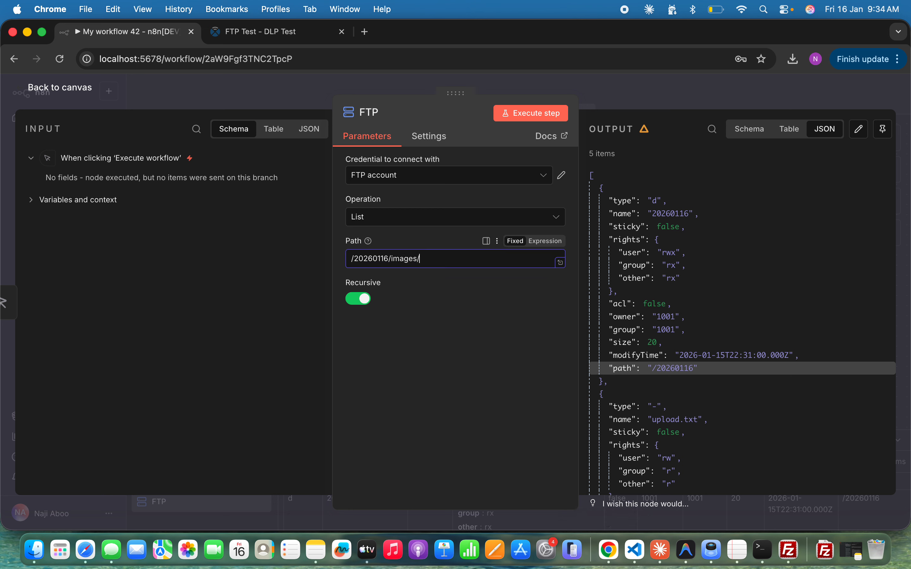
pyautogui.click(519, 113)
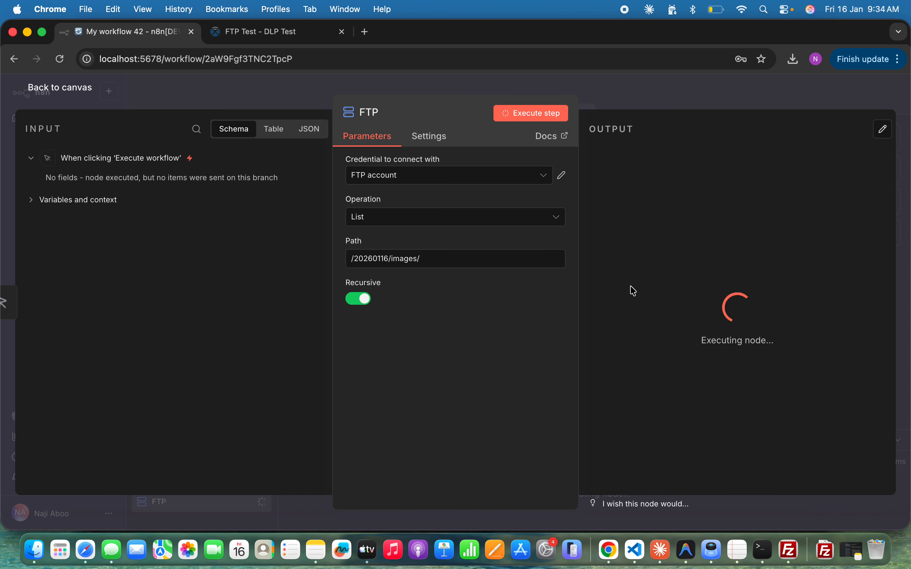
# Step: Retry opening the remote images folder in FileZilla, and return to n8n to check the listing
pyautogui.click(786, 552)
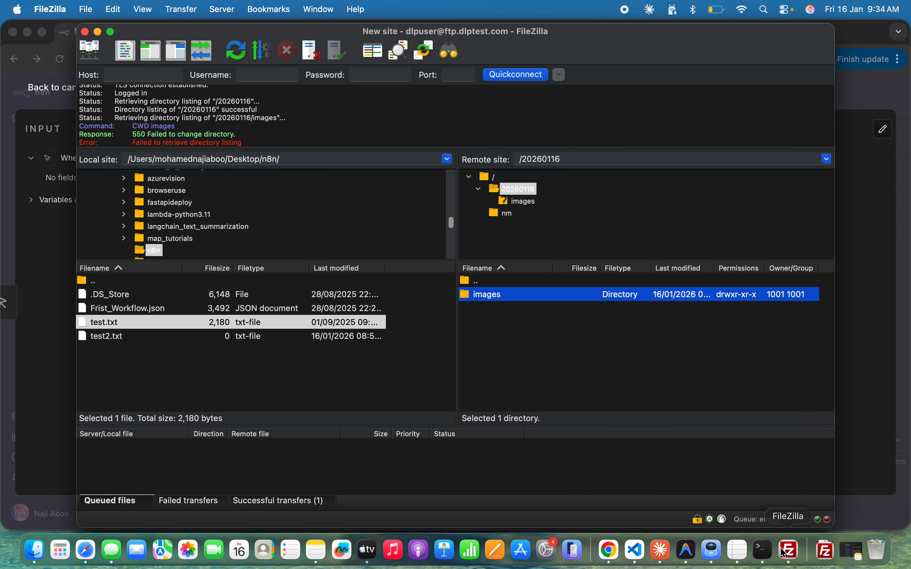
pyautogui.doubleClick(509, 301)
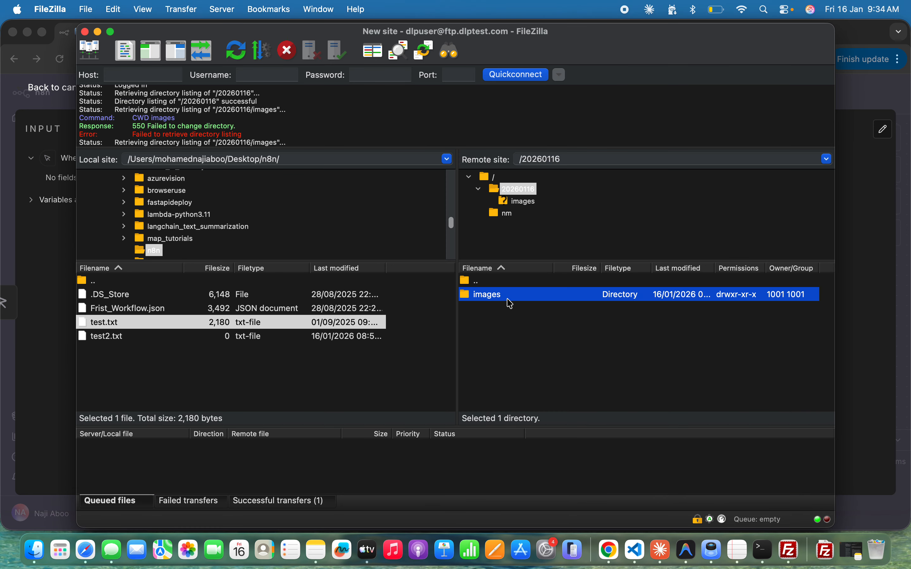
pyautogui.click(610, 551)
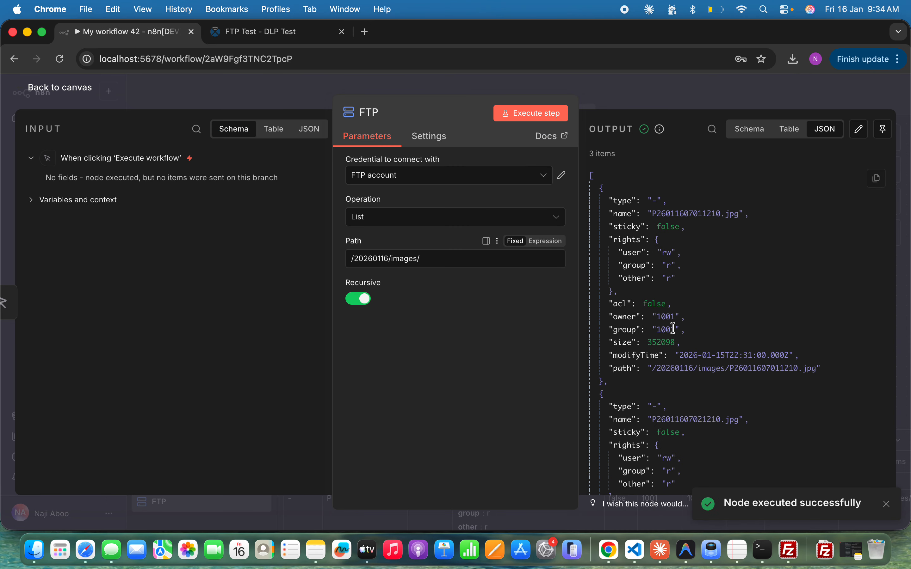
# Step: Copy the path of the first listed image, /20260116/images/P26011607011210.jpg, from the JSON output
pyautogui.click(818, 369)
pyautogui.moveTo(817, 369); pyautogui.dragTo(656, 364)
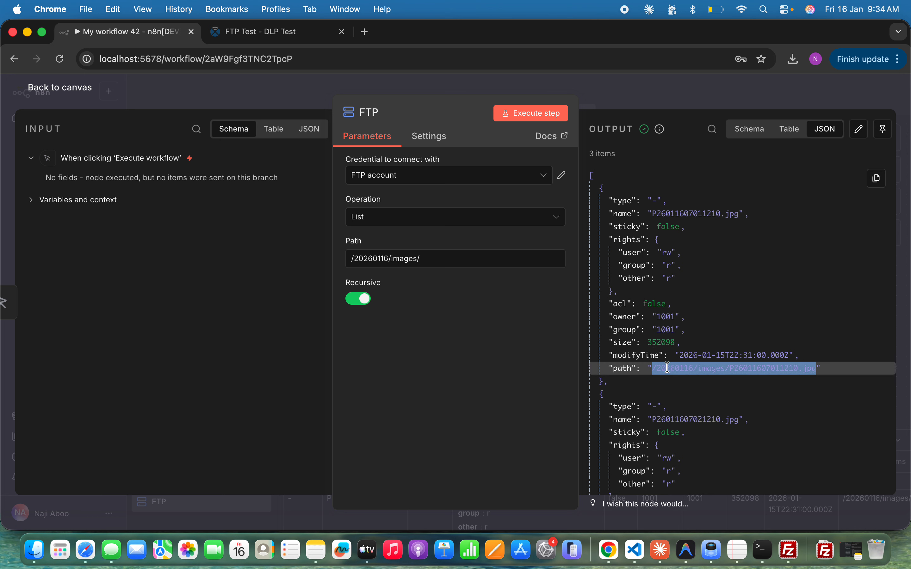
pyautogui.rightClick(669, 367)
pyautogui.click(681, 352)
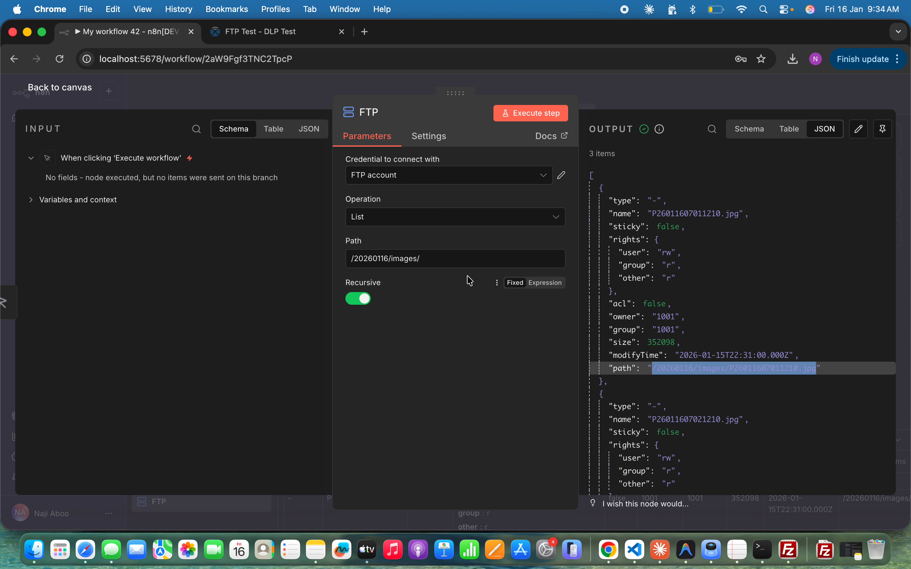
# Step: Change the FTP operation to Download and replace its path with the copied /20260116/images/P26011607011210.jpg
pyautogui.click(438, 216)
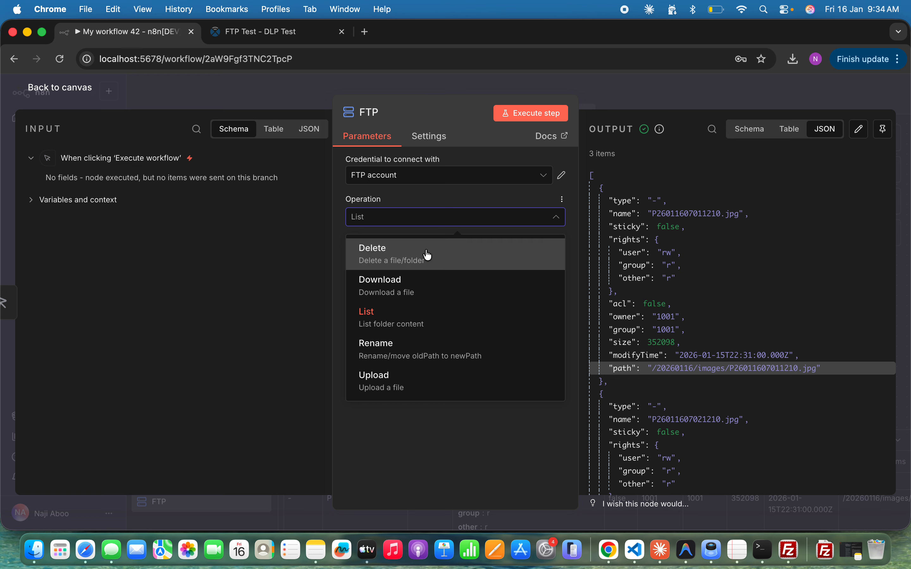
pyautogui.click(421, 281)
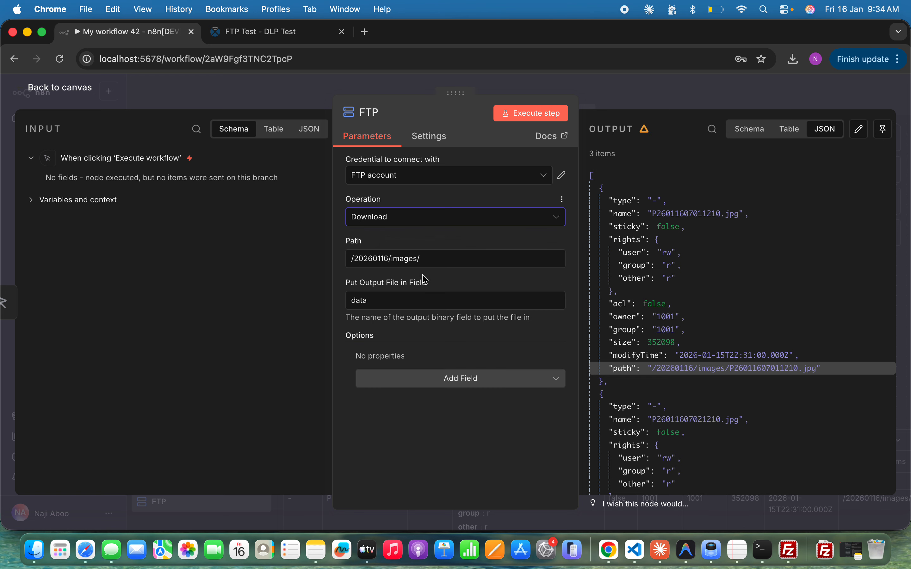
pyautogui.tripleClick(437, 260)
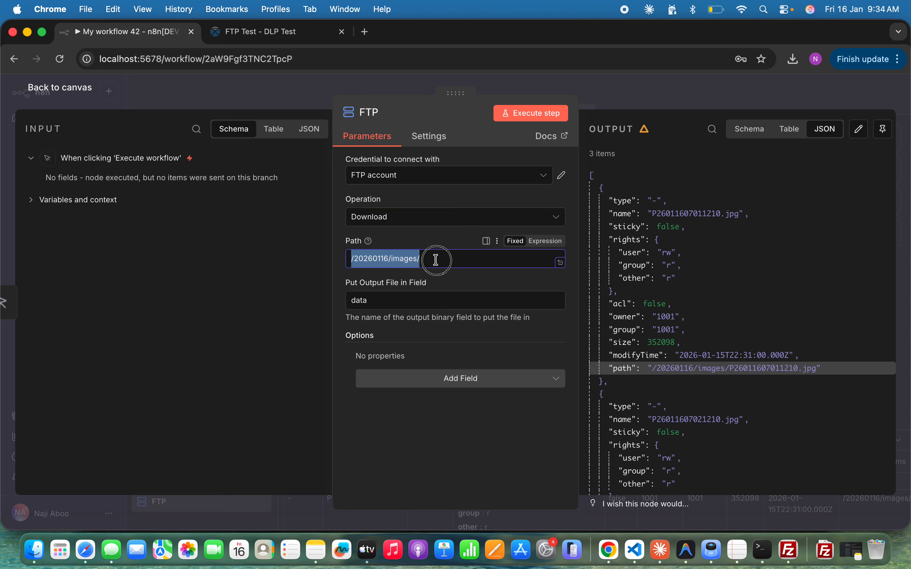
pyautogui.write('/')
pyautogui.doubleClick(395, 300)
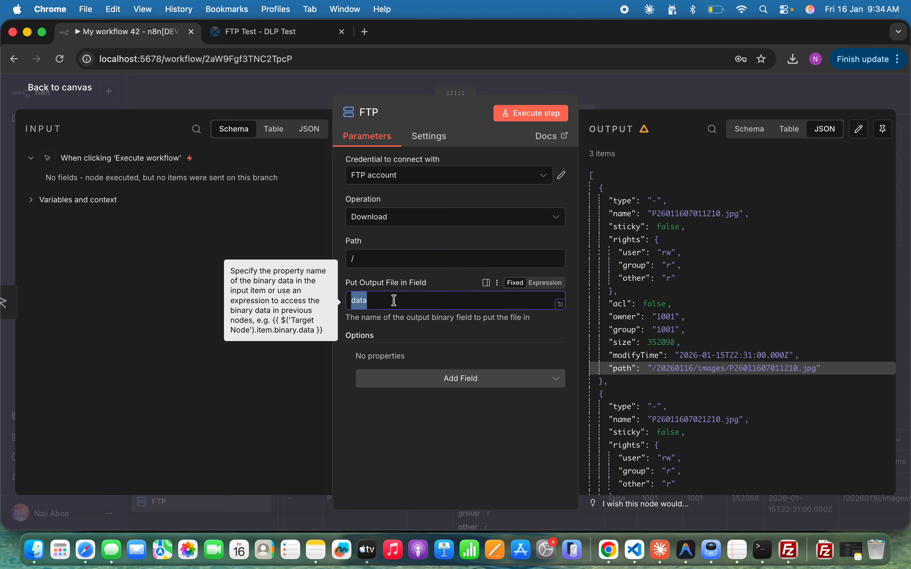
pyautogui.rightClick(399, 303)
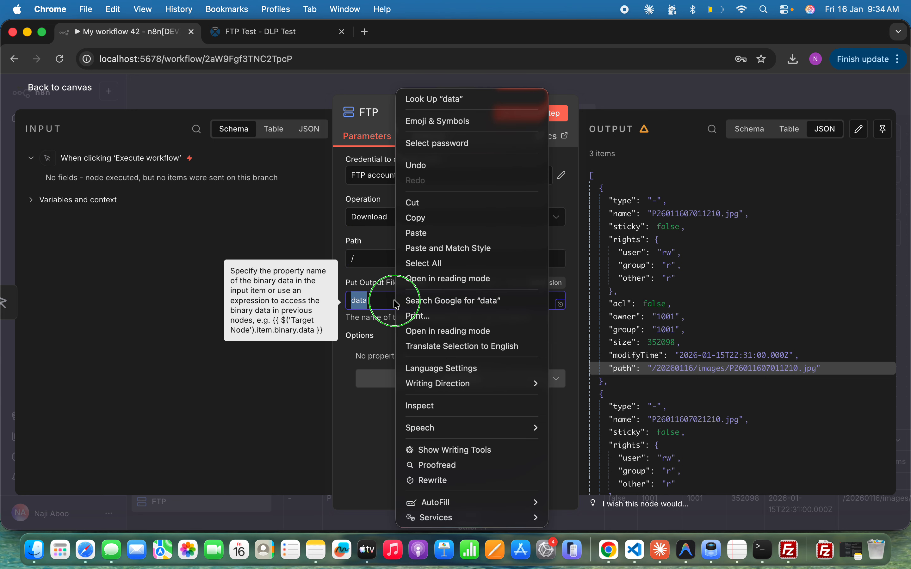
pyautogui.click(370, 256)
pyautogui.click(371, 256)
pyautogui.rightClick(370, 256)
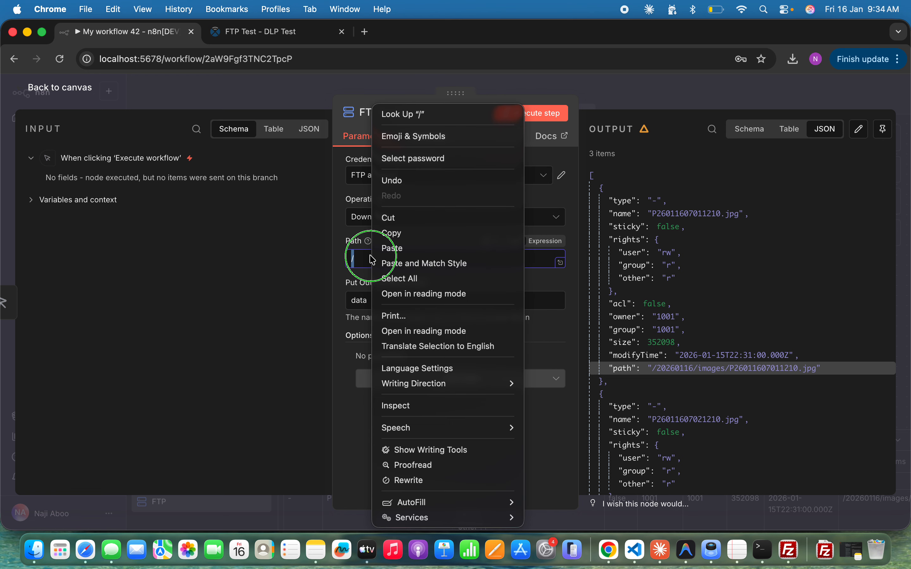
pyautogui.click(401, 246)
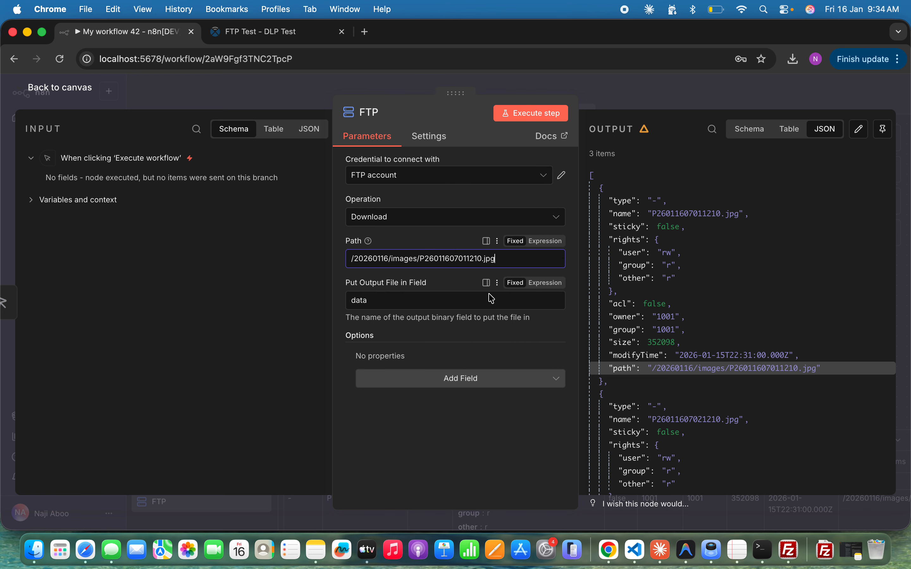
# Step: Execute the download step, running it again if it fails, and save the output image to the computer
pyautogui.click(534, 122)
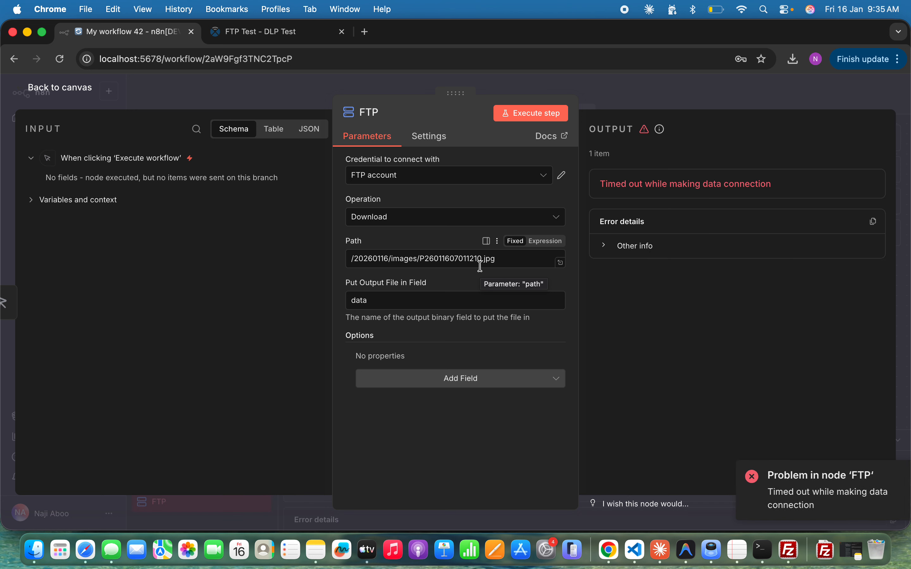
pyautogui.click(534, 114)
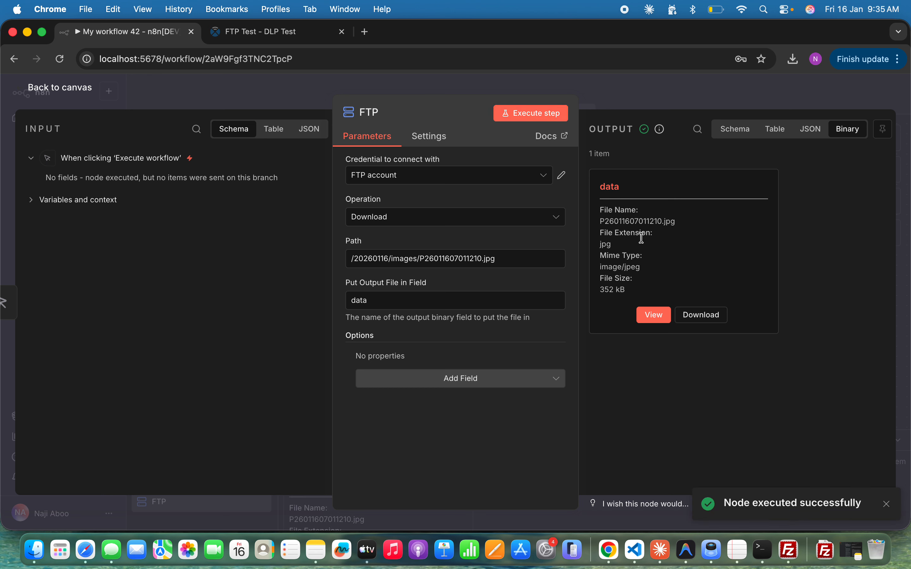
pyautogui.click(711, 317)
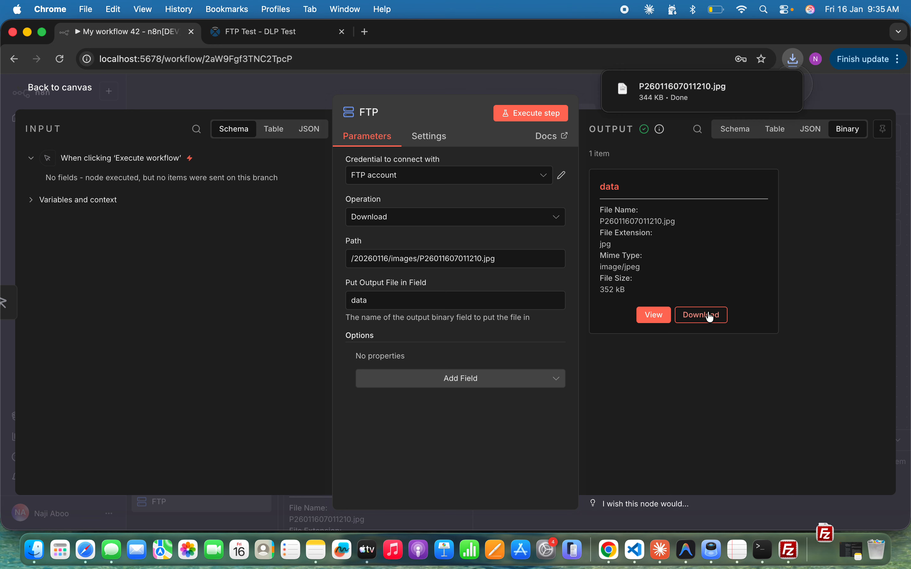
# Step: Open the downloaded image in Preview to check it, close it, and return the browser to full screen
pyautogui.click(794, 62)
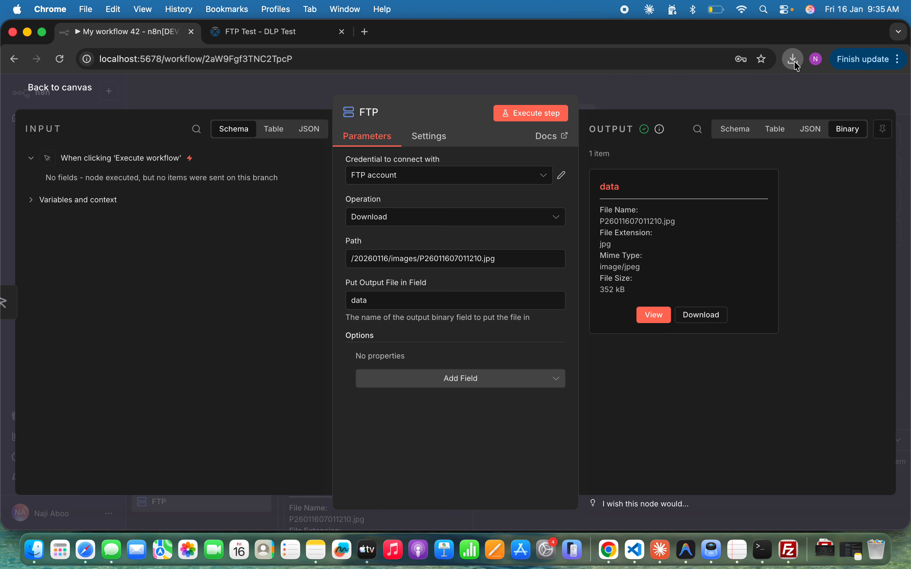
pyautogui.click(794, 61)
pyautogui.click(711, 115)
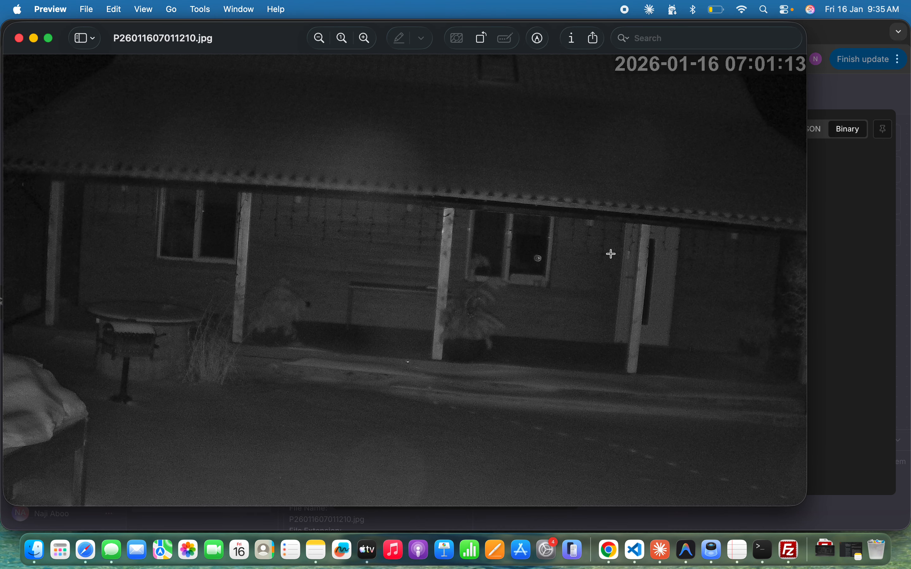
pyautogui.click(19, 38)
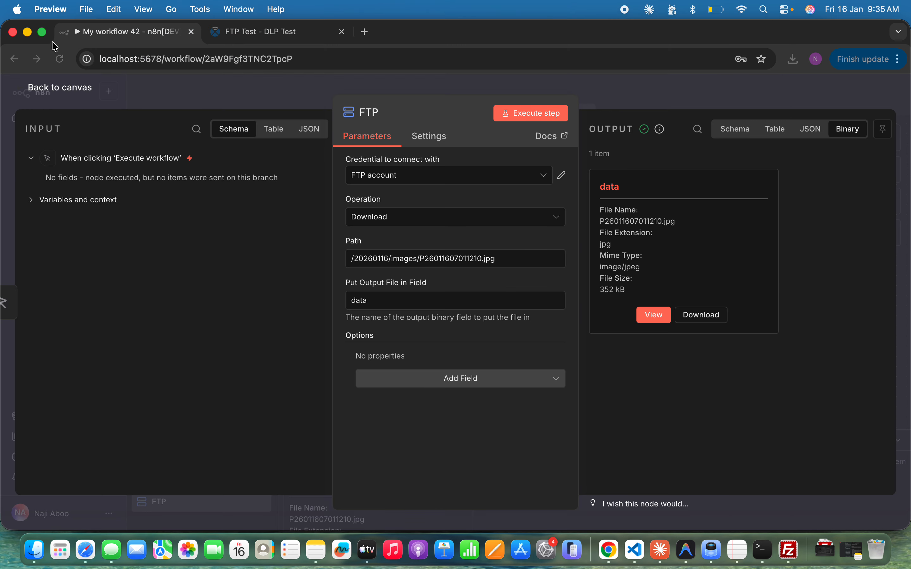
pyautogui.click(43, 33)
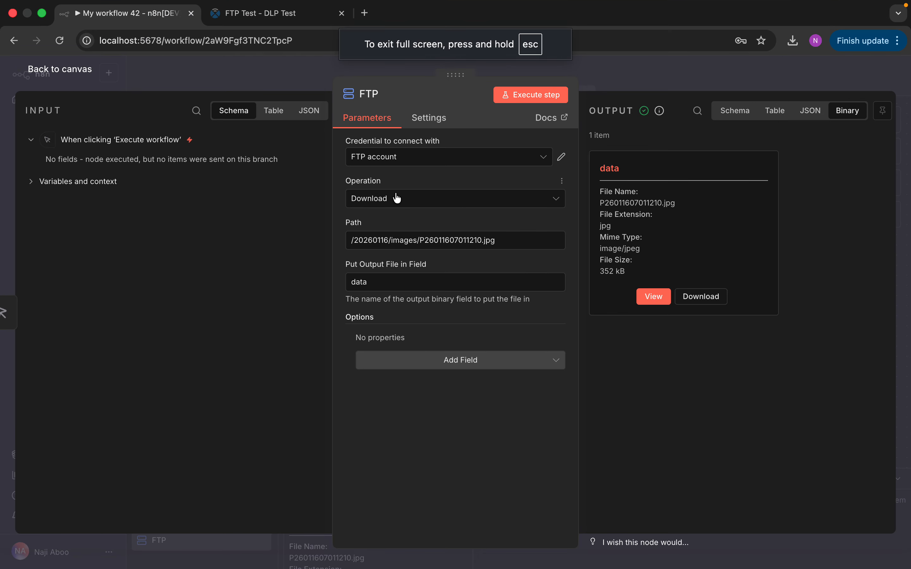